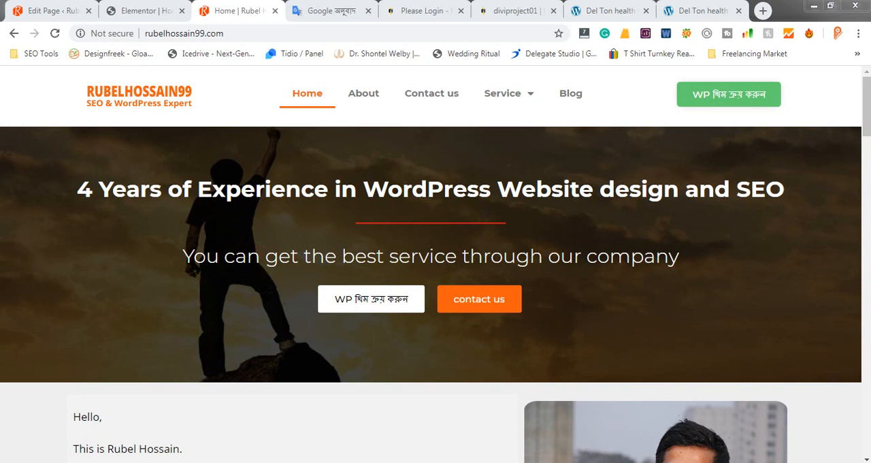
Switch to Photoshop, examine the About Me section of the mockup, and return to the browser
key(alt+Tab)
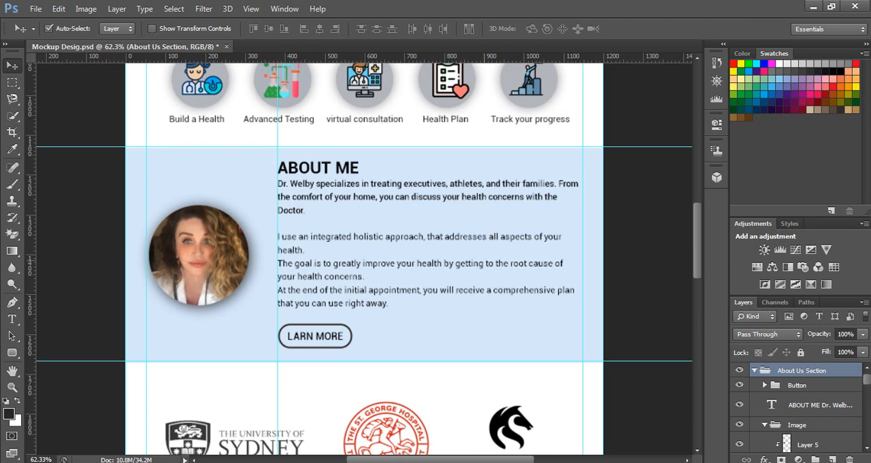
scroll(364, 259, down, 2)
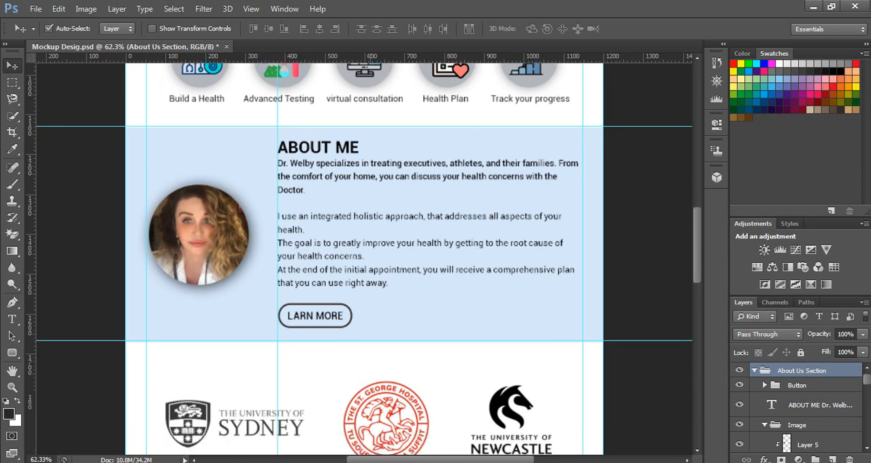
scroll(364, 258, up, 1)
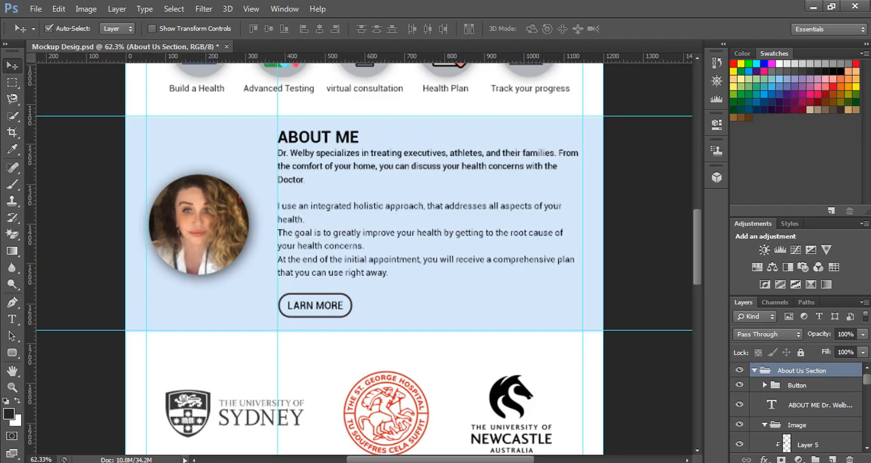
key(alt+Tab)
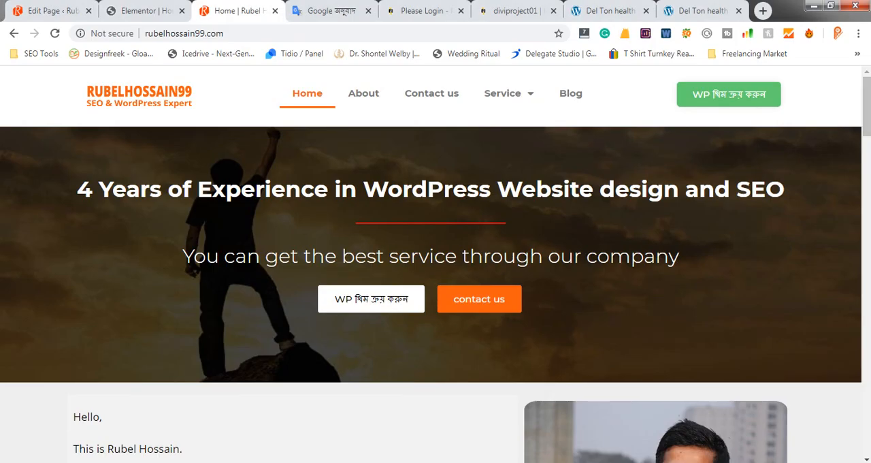
mouse_move(866, 107)
mouse_down()
mouse_move(866, 435)
mouse_move(867, 106)
mouse_up()
scroll(436, 264, down, 2)
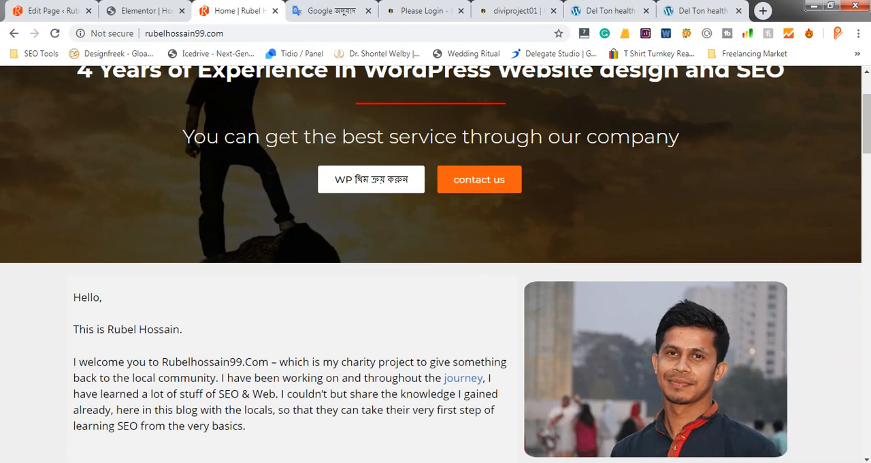
scroll(435, 265, up, 2)
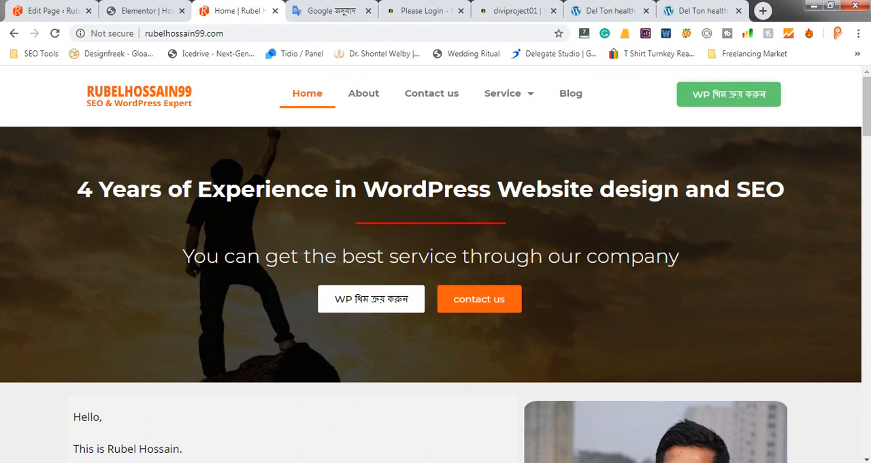
scroll(436, 264, down, 2)
scroll(436, 264, up, 2)
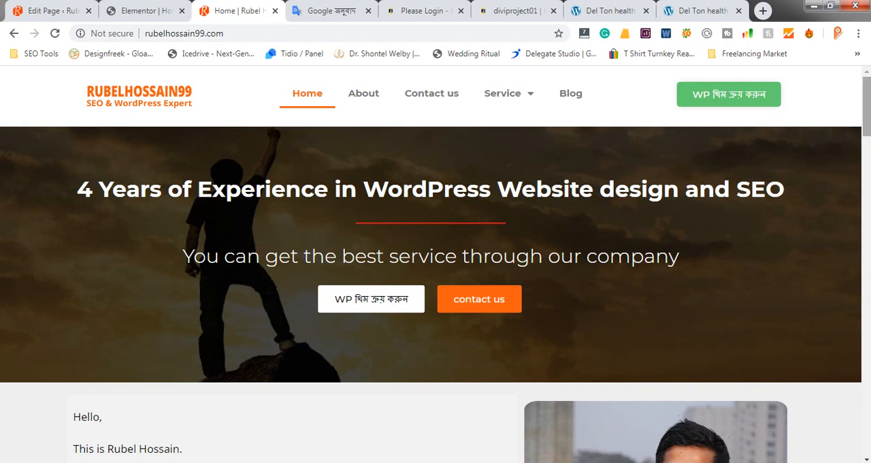
scroll(436, 264, down, 1)
mouse_move(867, 109)
mouse_down()
mouse_move(867, 273)
mouse_move(866, 106)
mouse_up()
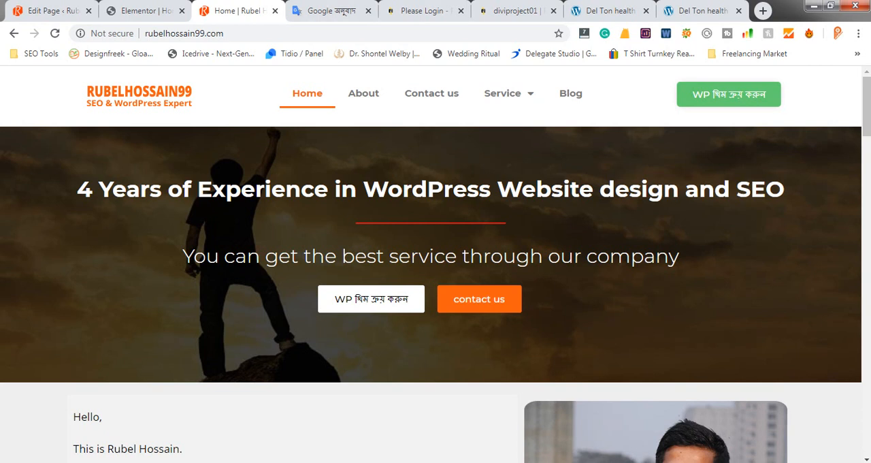
Close the Pantheon login and diviproject01 dashboard pages to reach the Del Ton health page in the visual builder
click(422, 11)
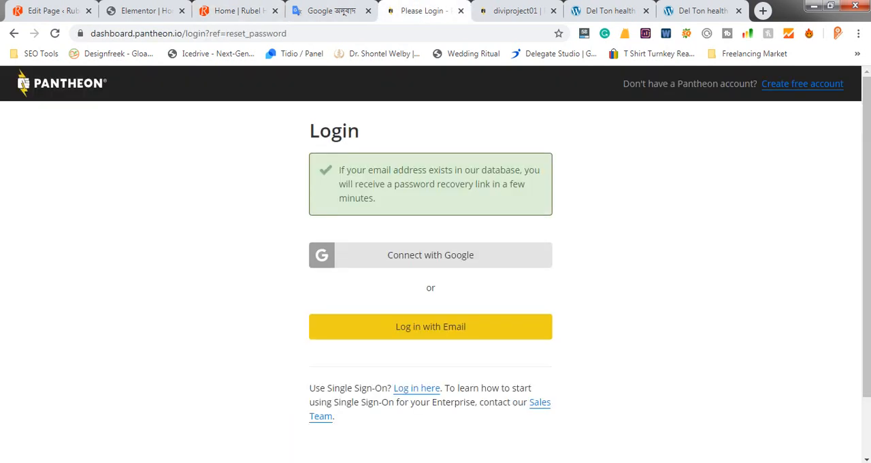
key(ctrl+w)
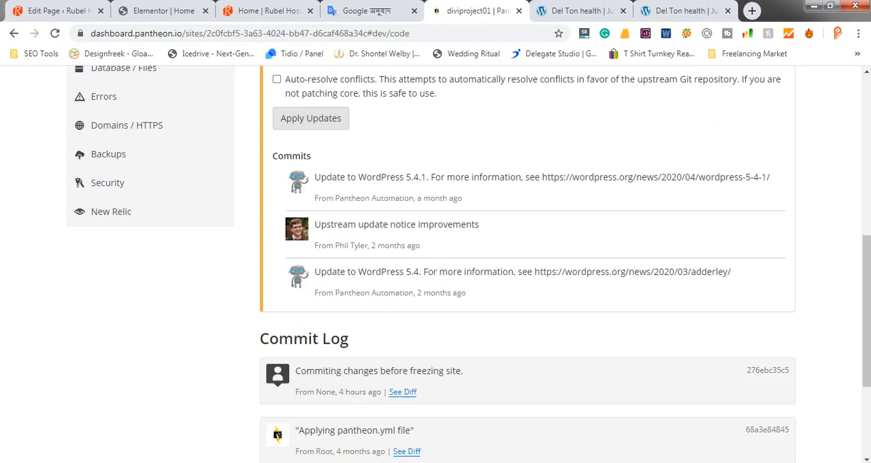
key(ctrl+w)
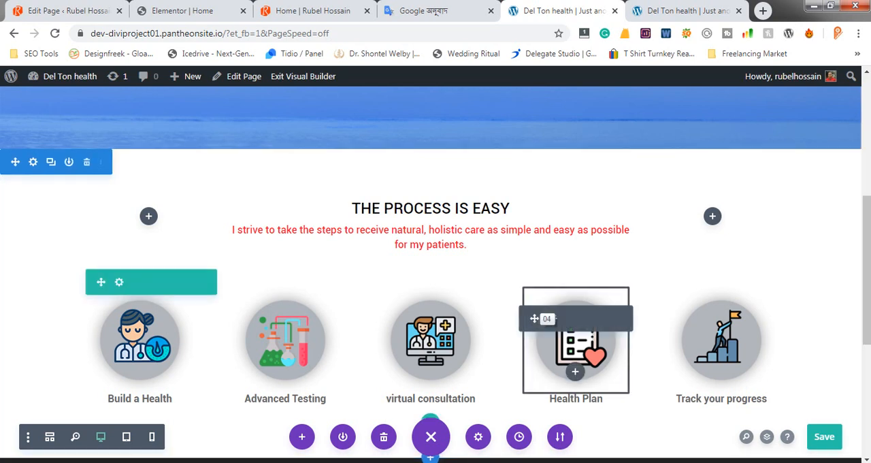
Compare the page with the Photoshop mockup and insert a new regular section below the section with the five process icons
scroll(535, 318, down, 3)
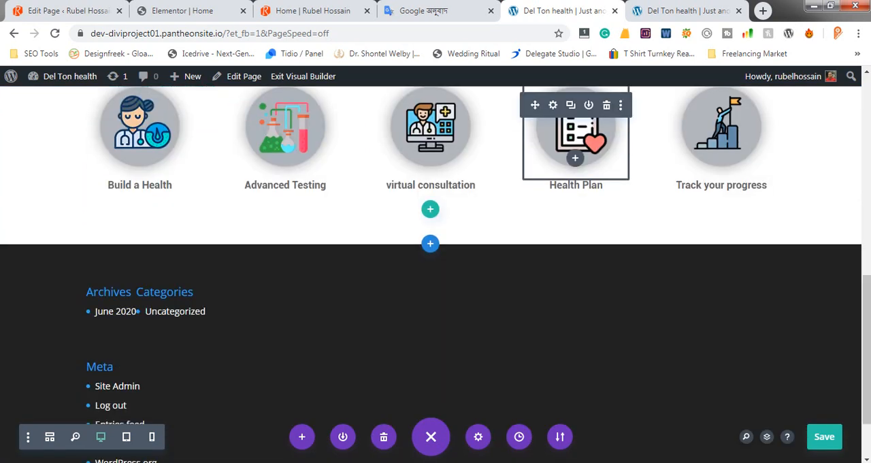
scroll(534, 319, down, 2)
key(alt+Tab)
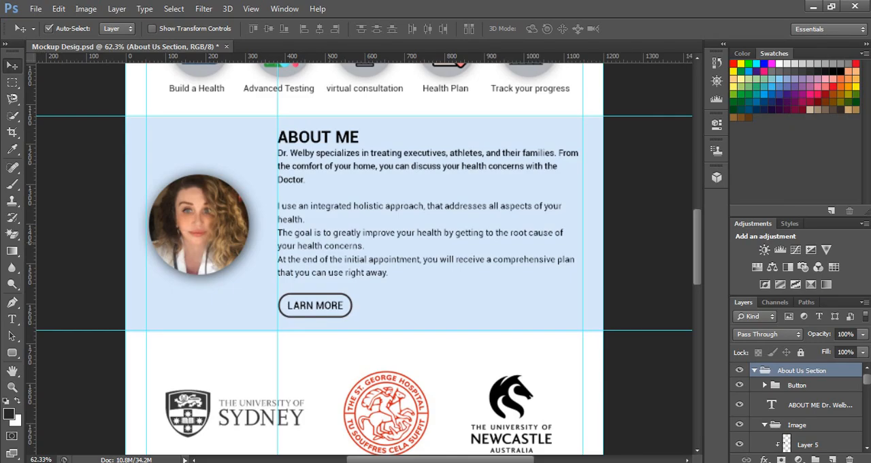
key(alt+Tab)
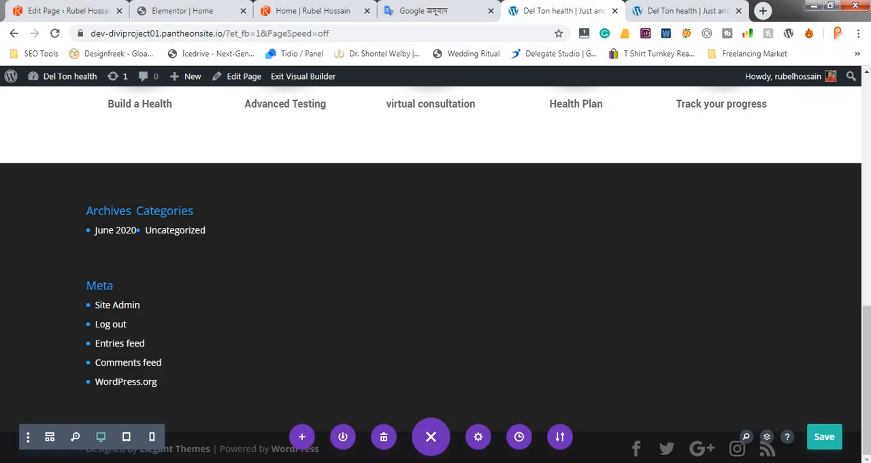
scroll(431, 252, up, 4)
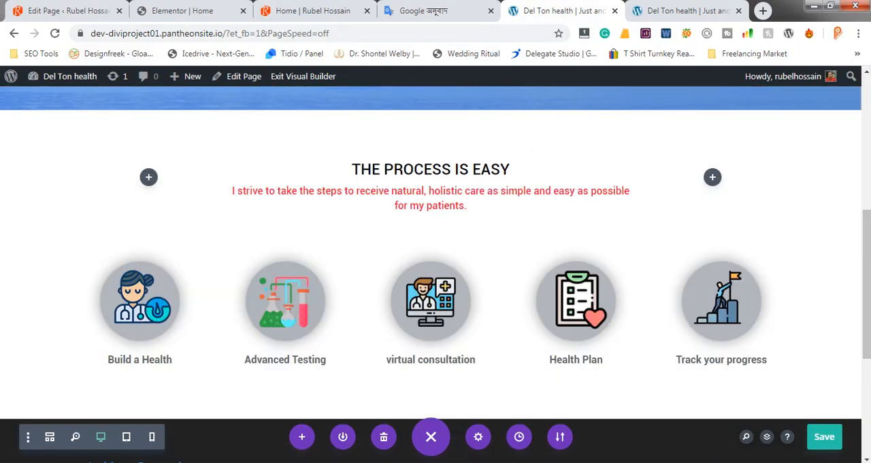
scroll(431, 264, down, 2)
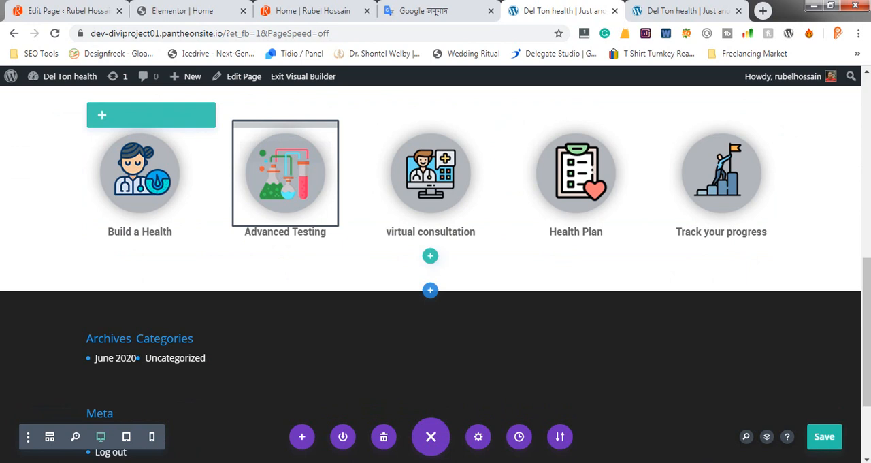
click(430, 290)
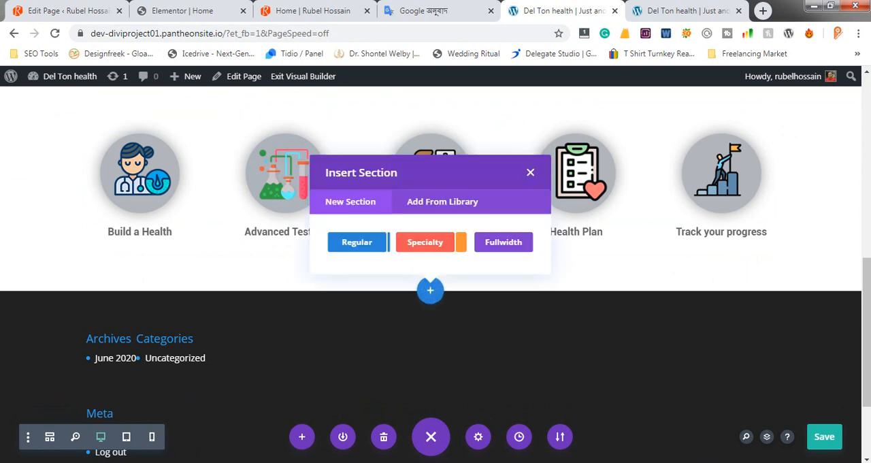
click(352, 247)
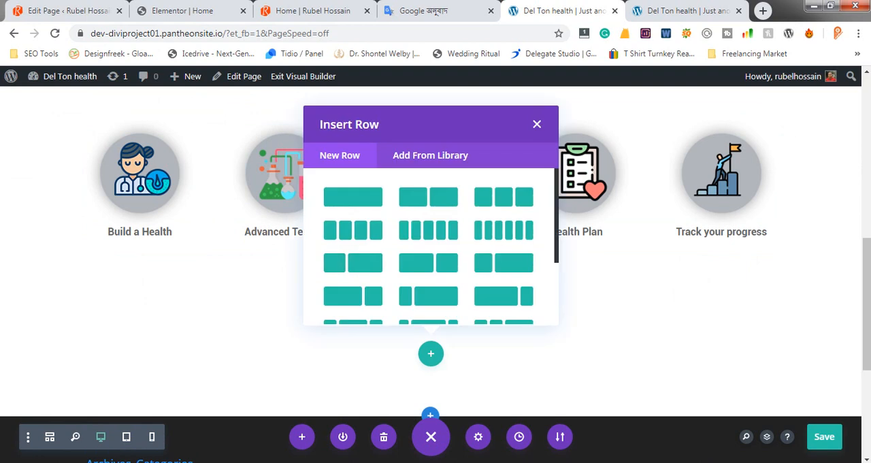
Check the mockup's About Me layout and insert a row with one-third and two-thirds columns in the new section
key(alt+Tab)
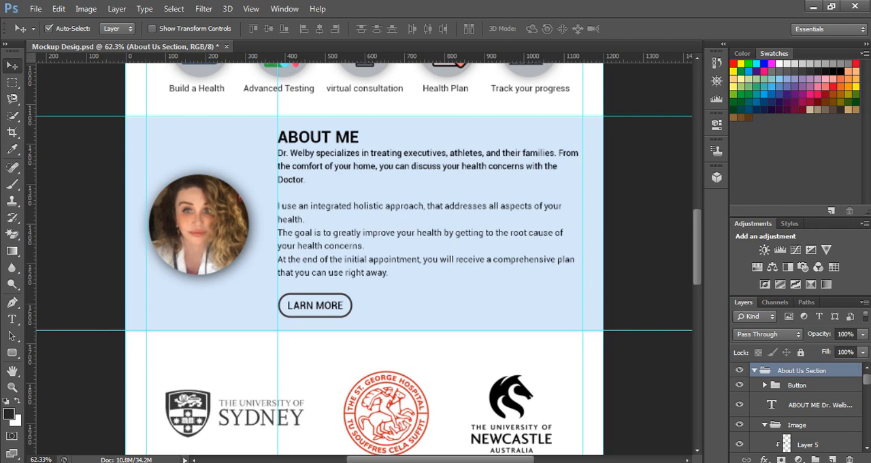
key(alt+Tab)
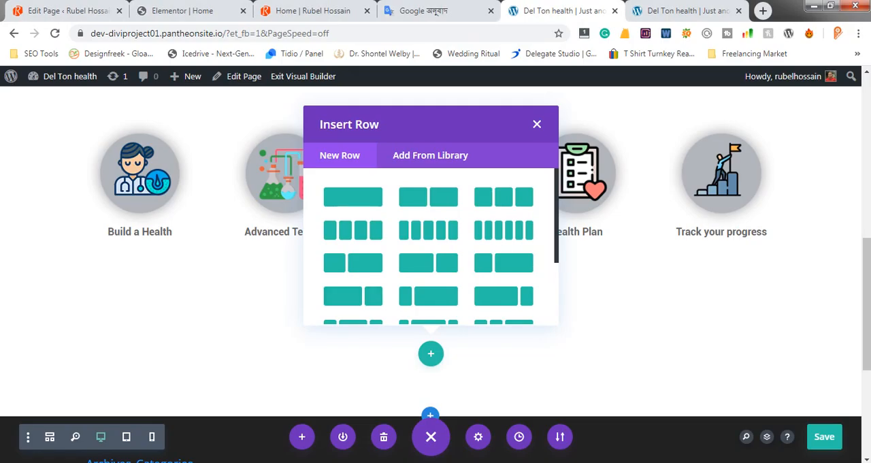
scroll(429, 231, down, 1)
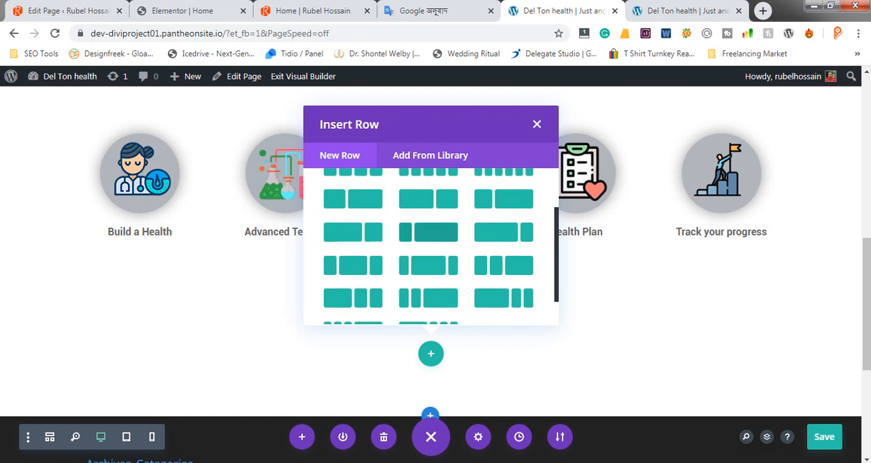
click(504, 199)
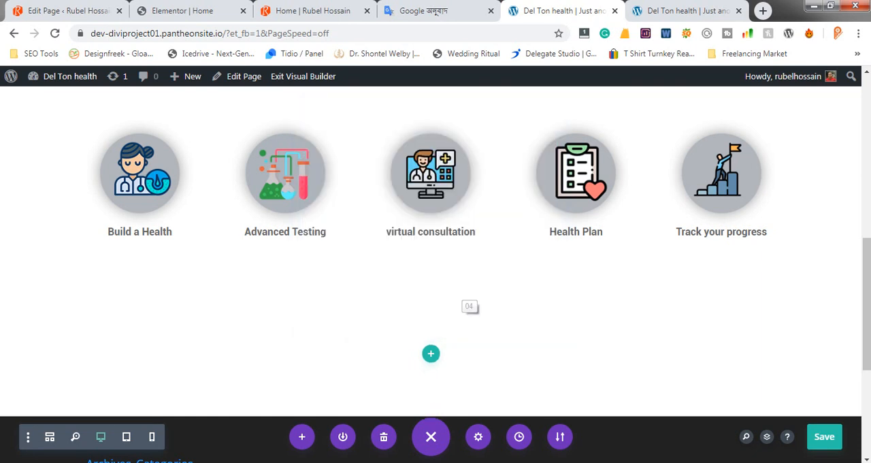
Switch to Photoshop and copy the fill color's hex code from the About Me section's background rectangle, Rectangle 7
key(alt+Tab)
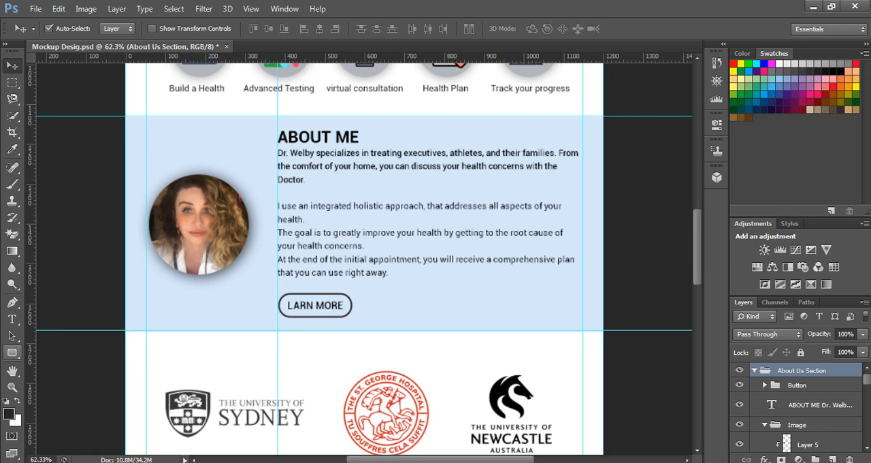
click(157, 313)
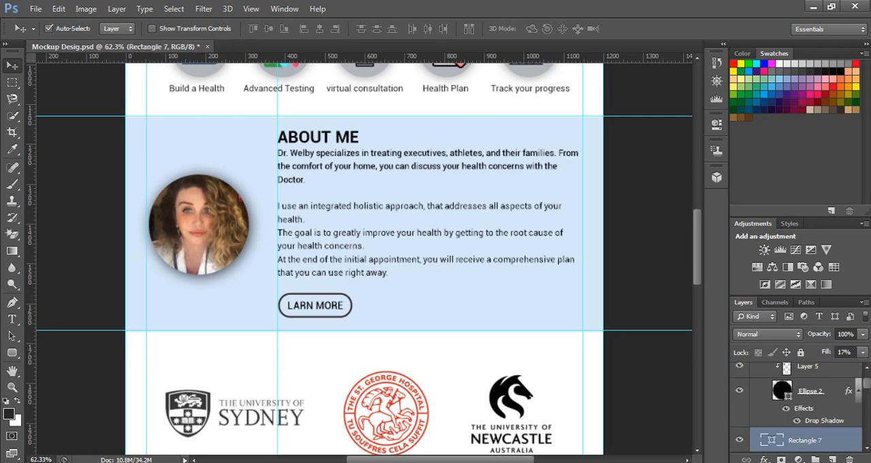
scroll(364, 259, down, 1)
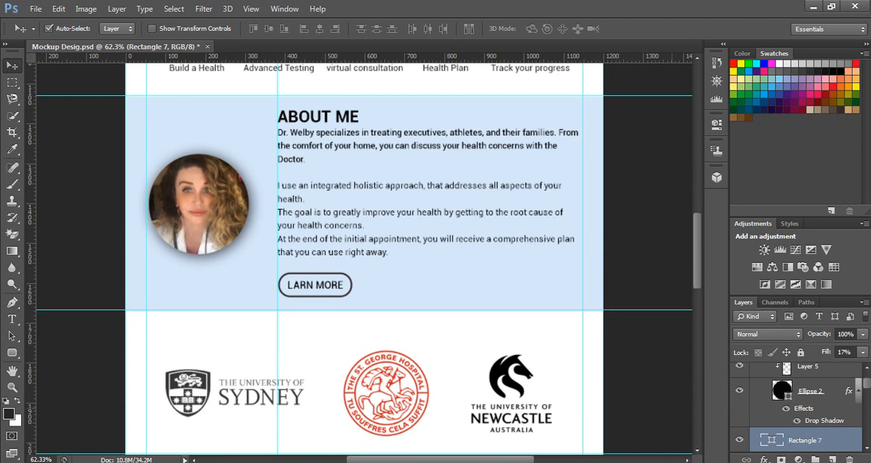
alt+click(740, 439)
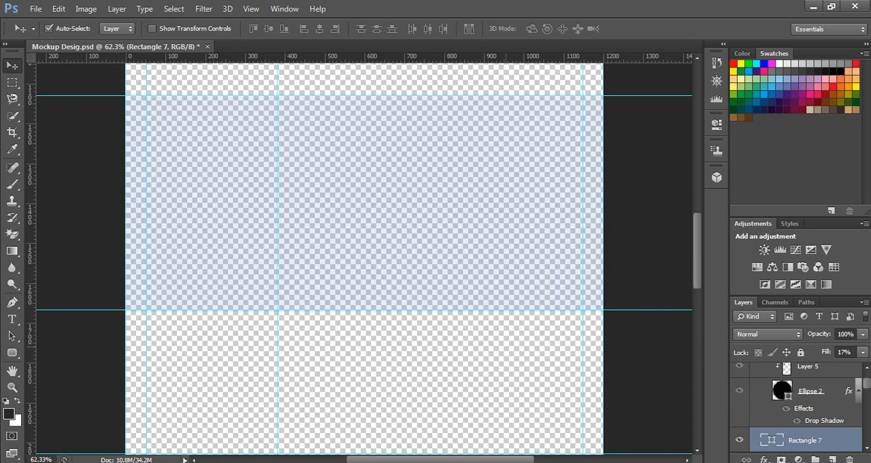
click(716, 62)
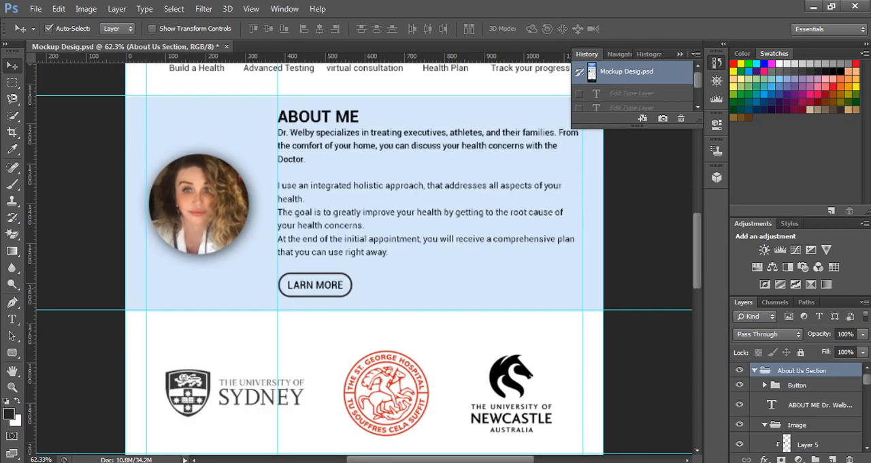
click(545, 280)
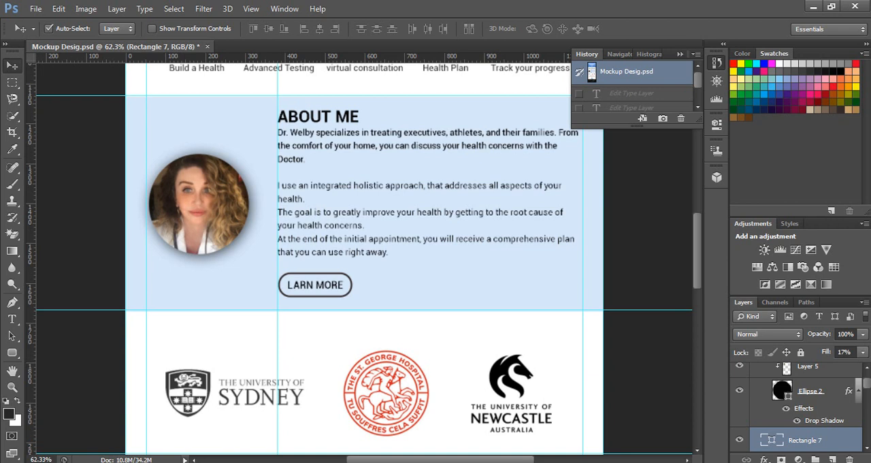
double_click(772, 440)
right_click(753, 392)
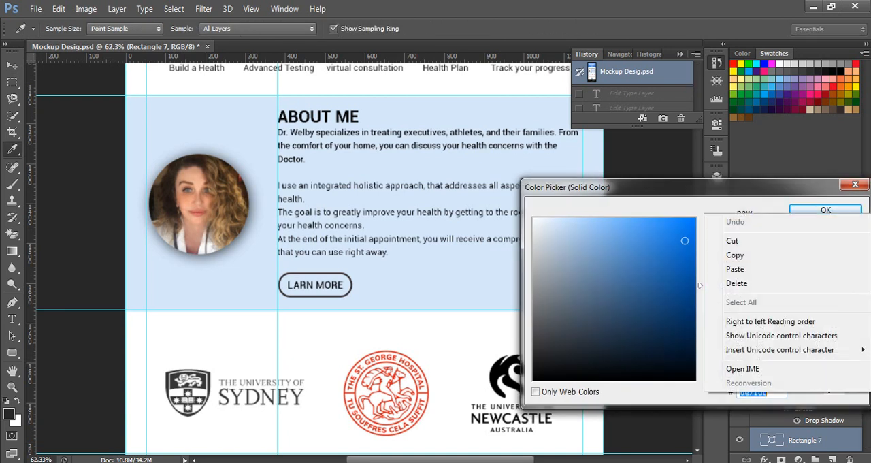
click(737, 255)
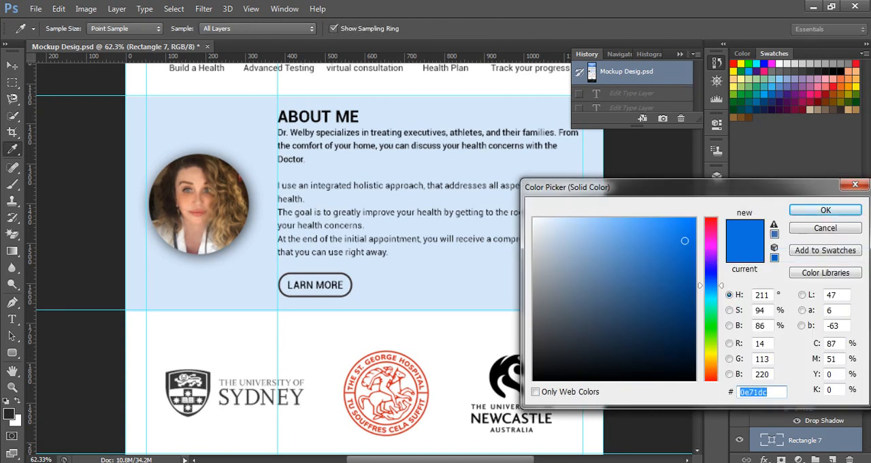
Return to the visual builder, dismiss the module picker, and set the new section's background color to #0e71dc
key(alt+Tab)
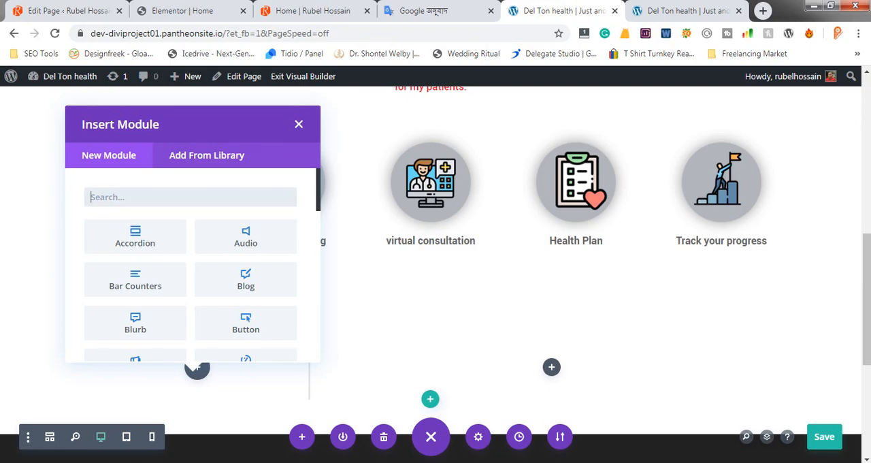
click(299, 124)
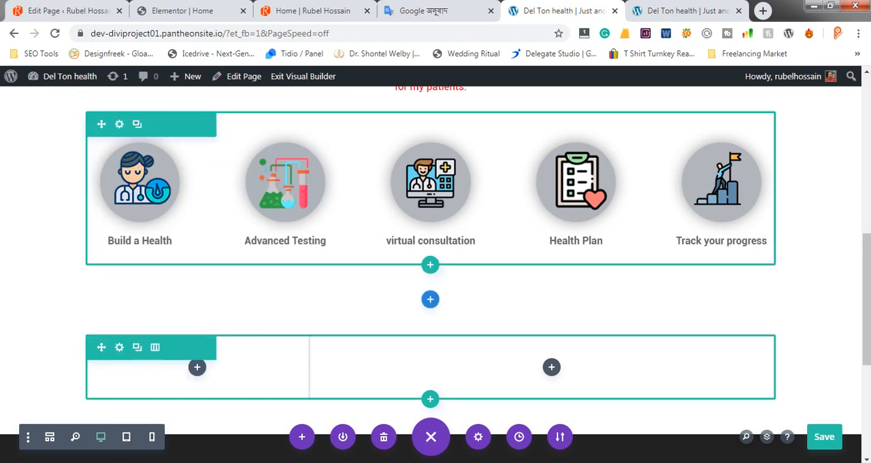
scroll(436, 272, down, 2)
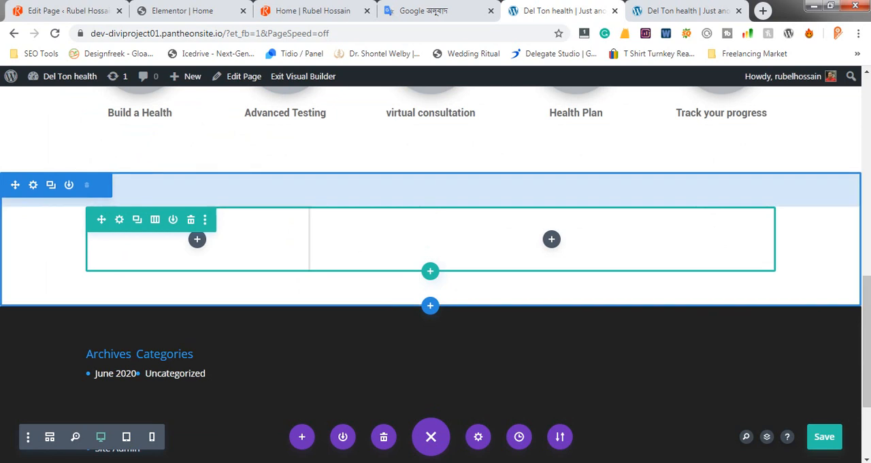
click(33, 185)
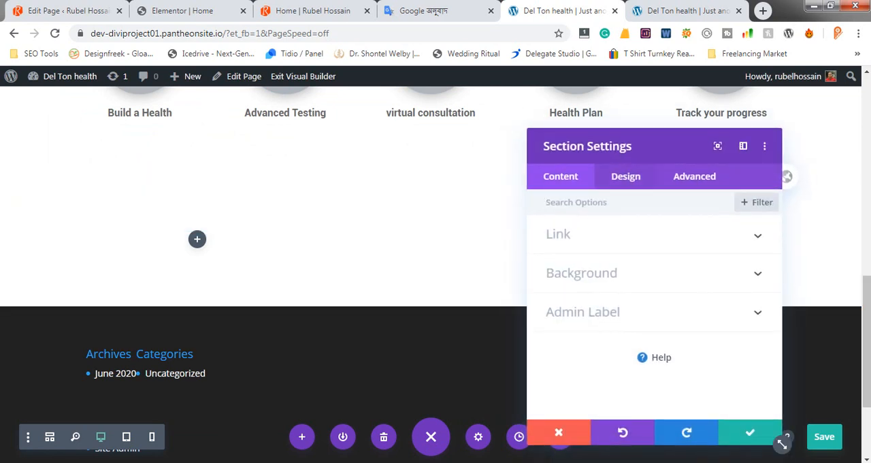
click(582, 273)
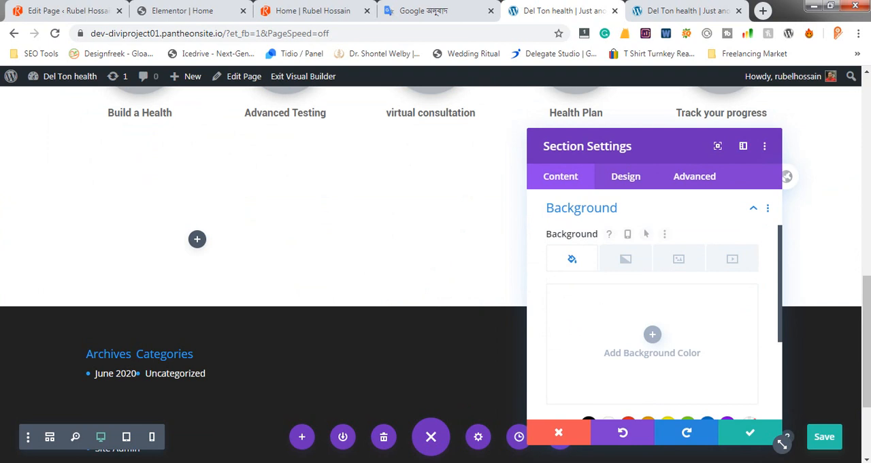
click(652, 337)
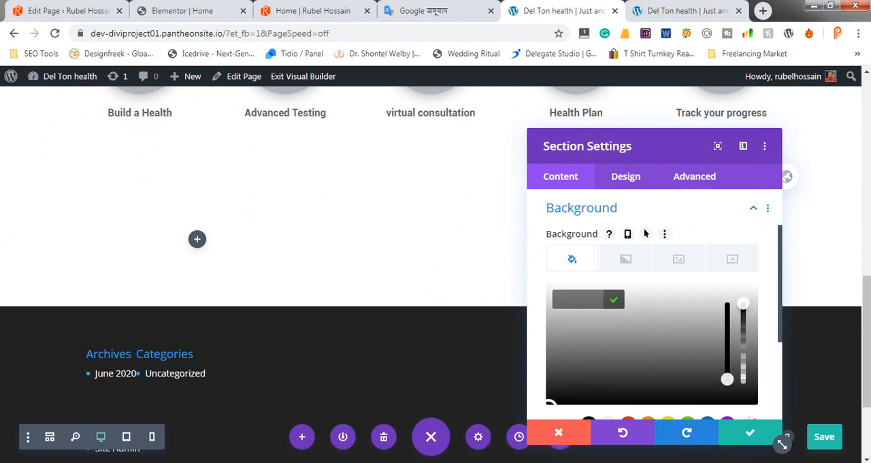
key(ctrl+v)
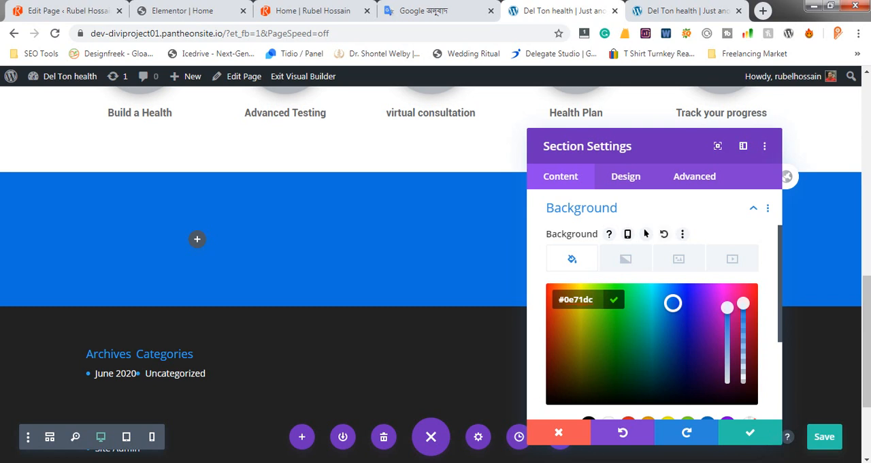
Switch to Photoshop, close the color picker, check Rectangle 7's fill opacity, and return to the visual builder
key(alt+Tab)
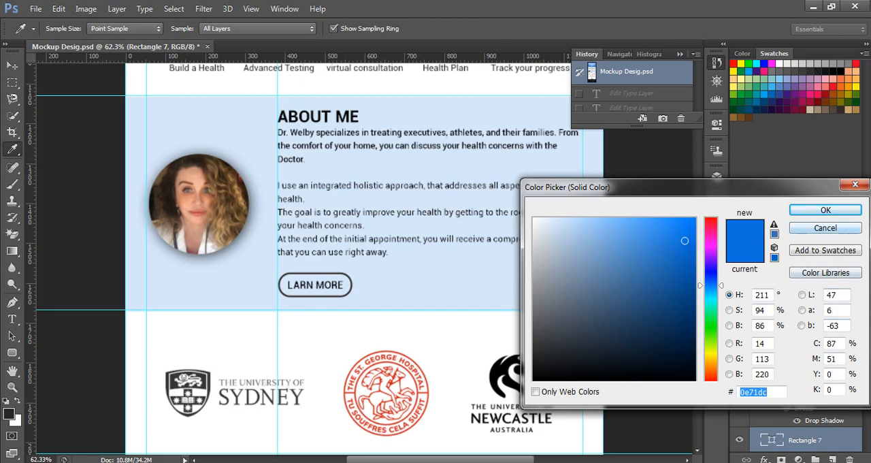
click(825, 210)
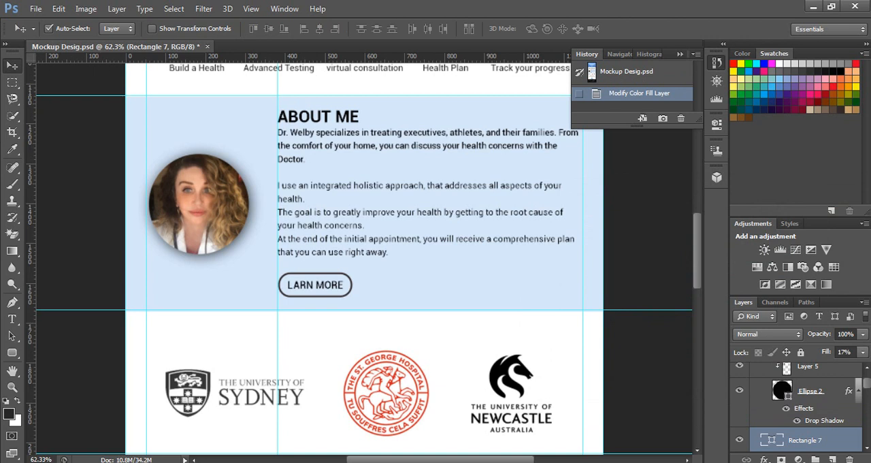
click(845, 352)
key(alt+Tab)
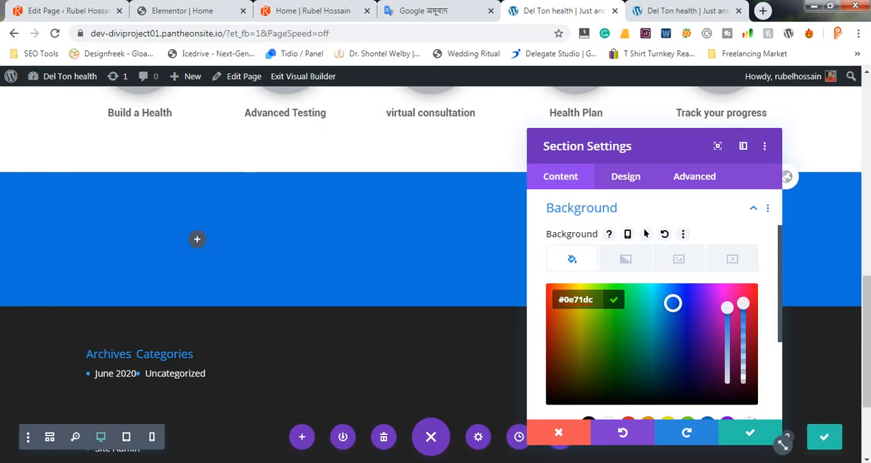
drag(673, 303, 743, 375)
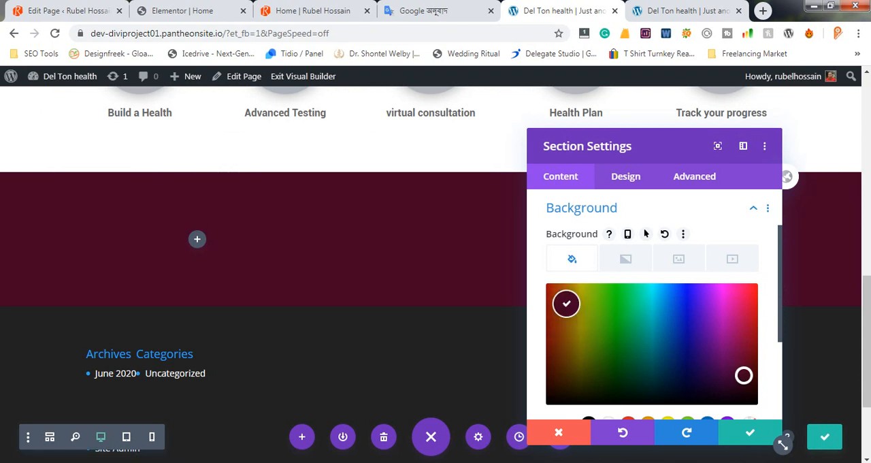
click(575, 307)
click(585, 307)
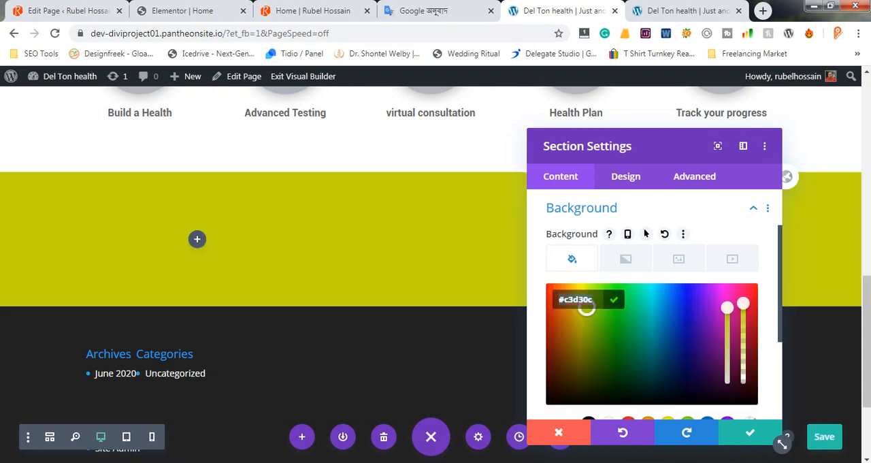
text(#0e71dc)
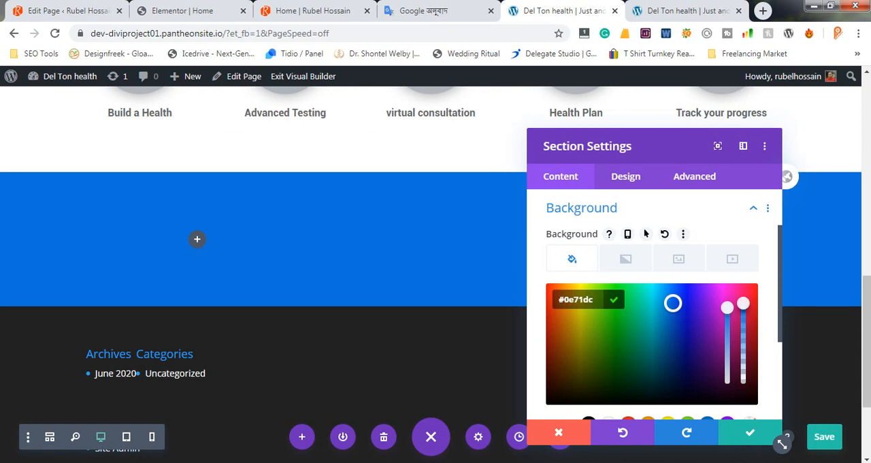
Lower the section background color's opacity for a light blue tint, save the section settings, and compare it with the mockup
drag(743, 302, 743, 353)
click(753, 433)
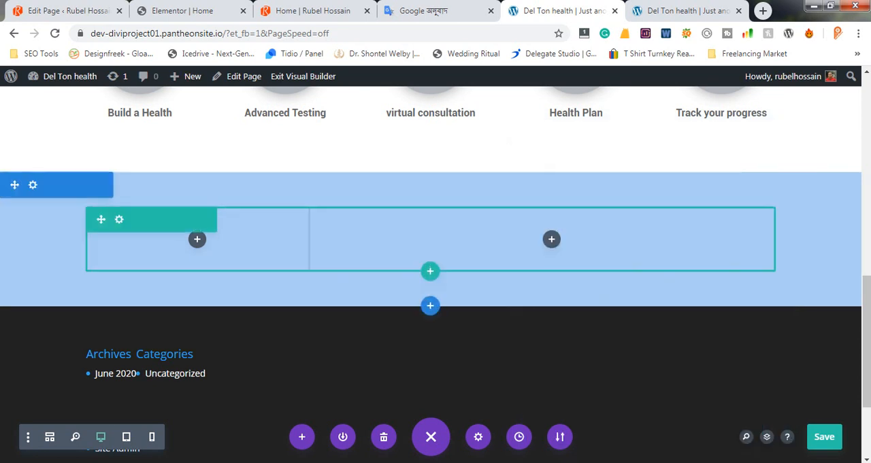
key(alt+Tab)
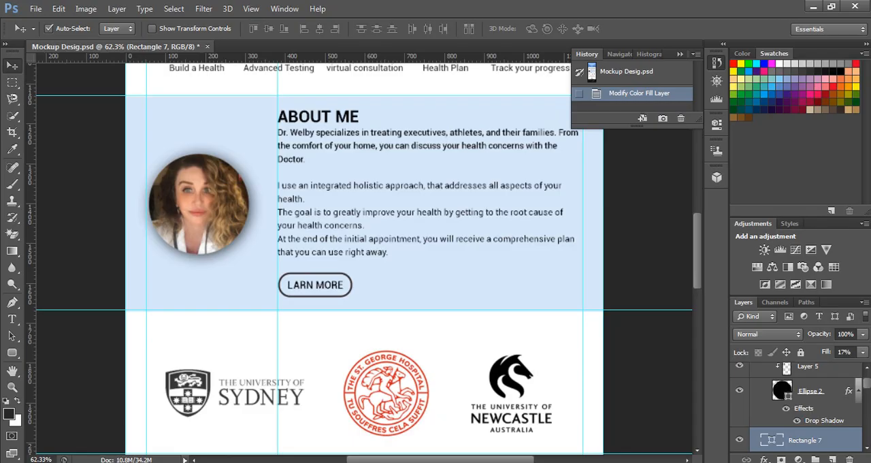
key(alt+Tab)
key(alt+Tab)
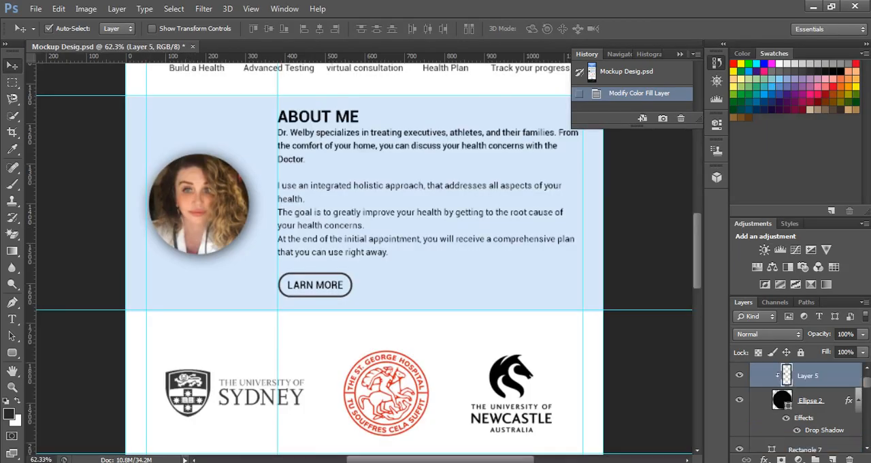
Switch to Photoshop, hide all layers except the portrait Layer 5 and its Ellipse 2 base, and trim the canvas to the portrait
alt+click(740, 375)
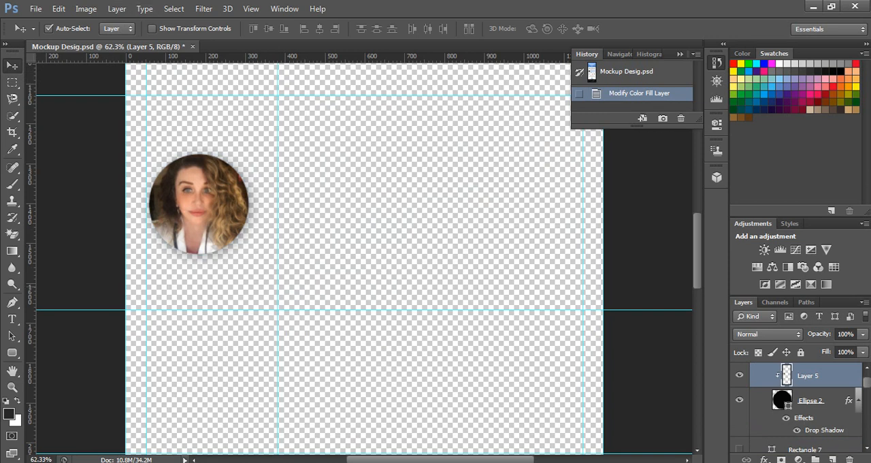
click(740, 400)
click(739, 400)
click(85, 9)
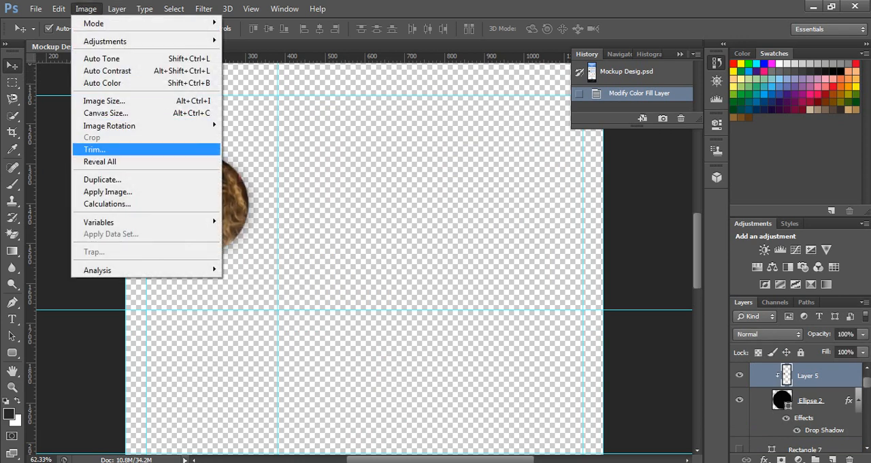
click(94, 149)
click(497, 140)
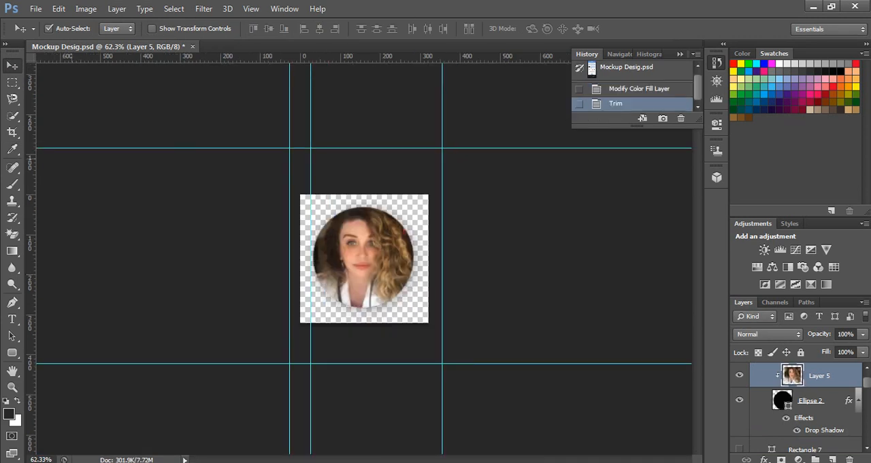
Export the trimmed portrait for the web as a transparent PNG-24 named pic in the Upwork Client Project folder
key(ctrl+alt+shift+s)
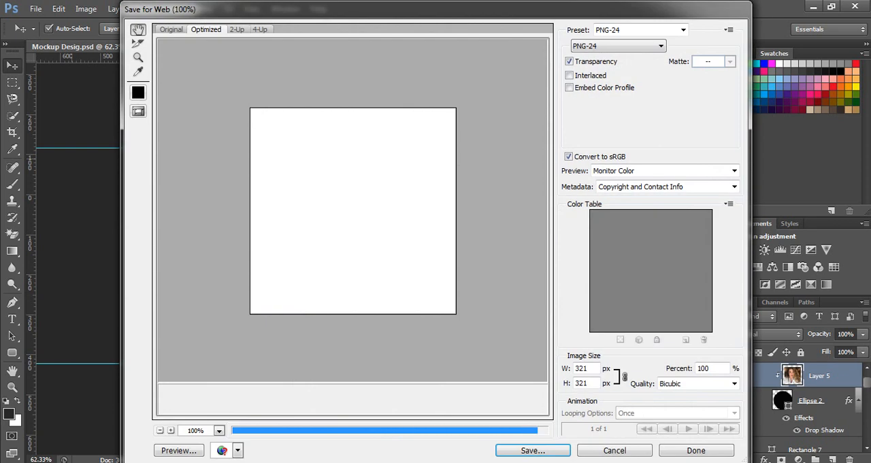
key(Return)
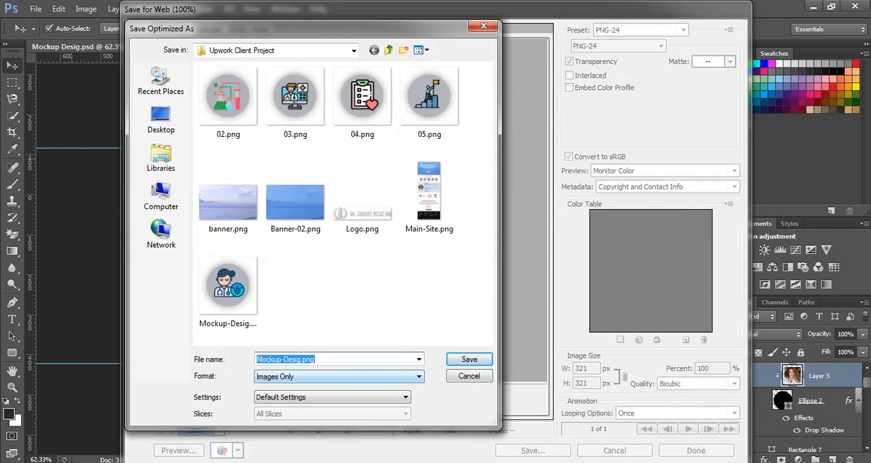
text(drs)
key(Return)
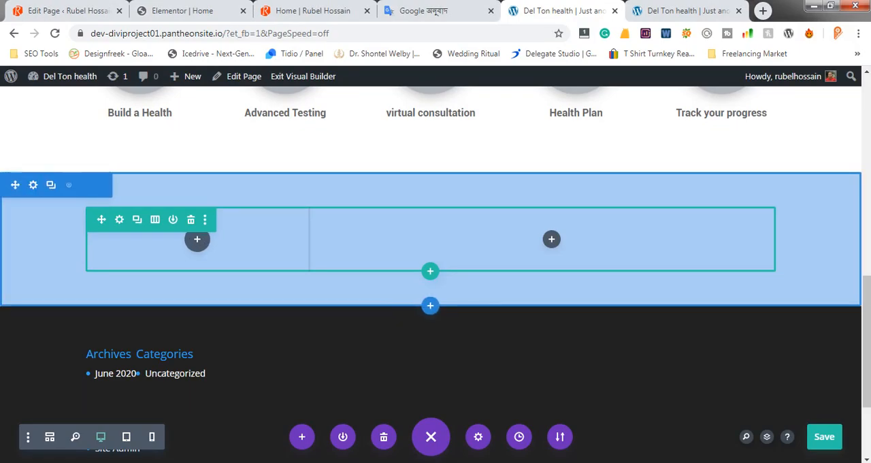
Insert an Image module in the one-third column of the About Me section's row
click(197, 239)
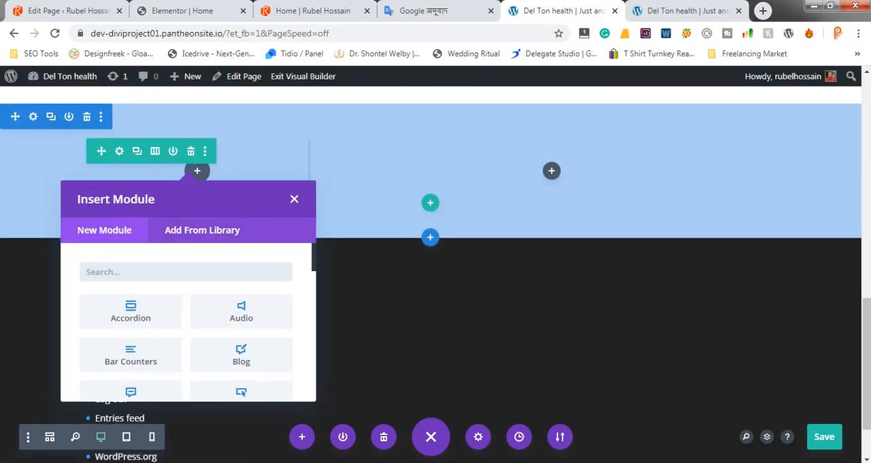
text(image)
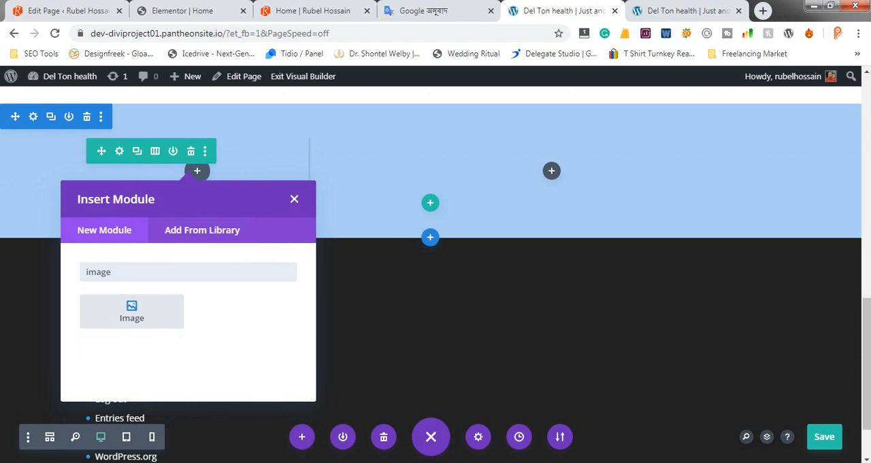
click(132, 311)
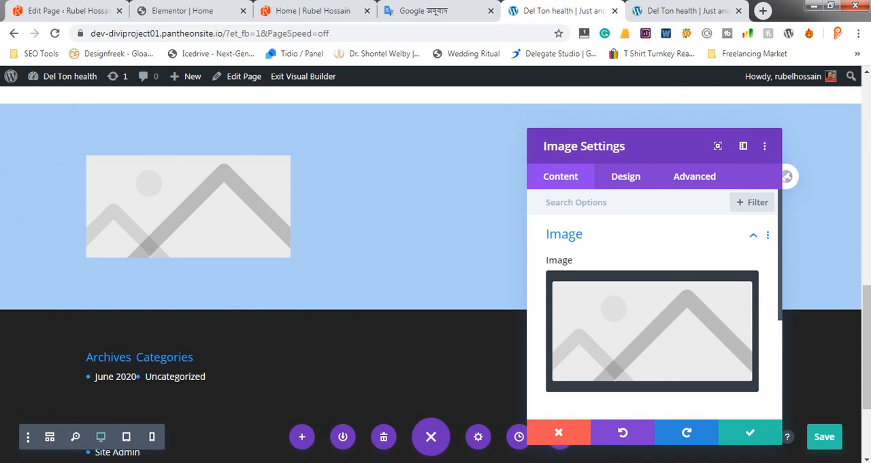
Upload pic.png to the media library and use it as the module's image
click(652, 331)
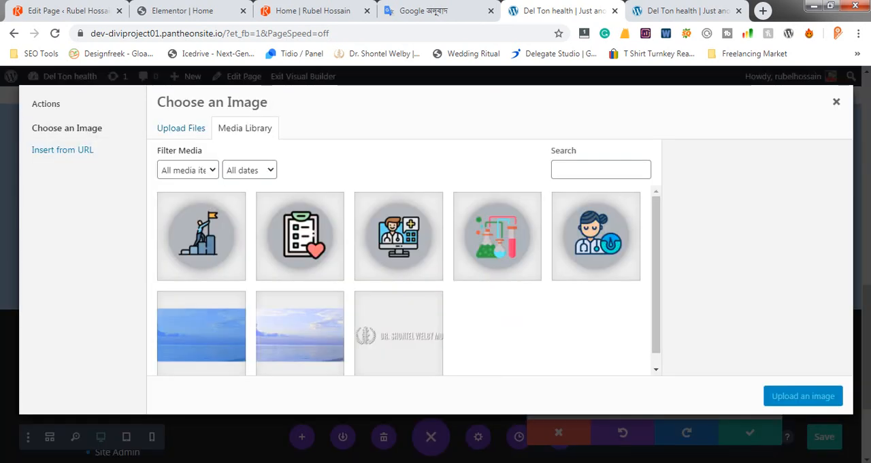
click(181, 128)
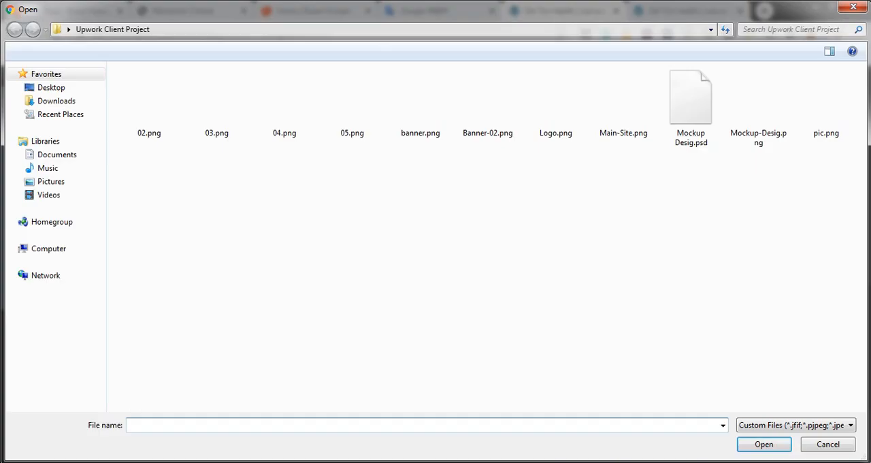
double_click(820, 102)
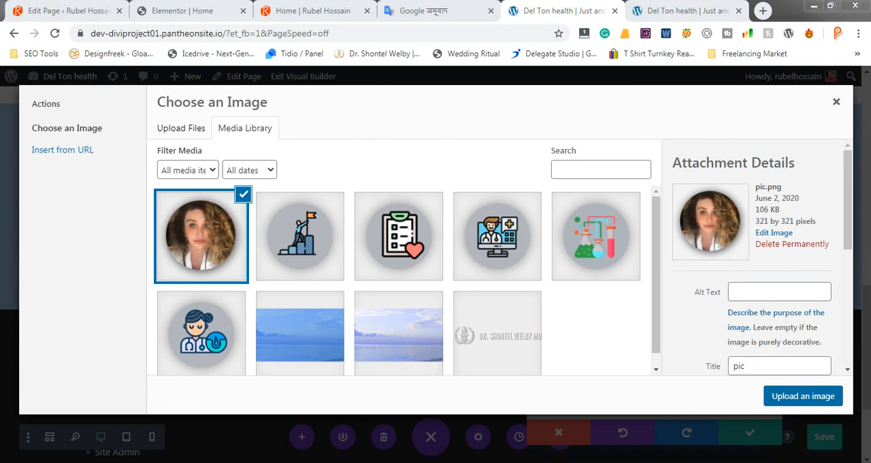
click(804, 396)
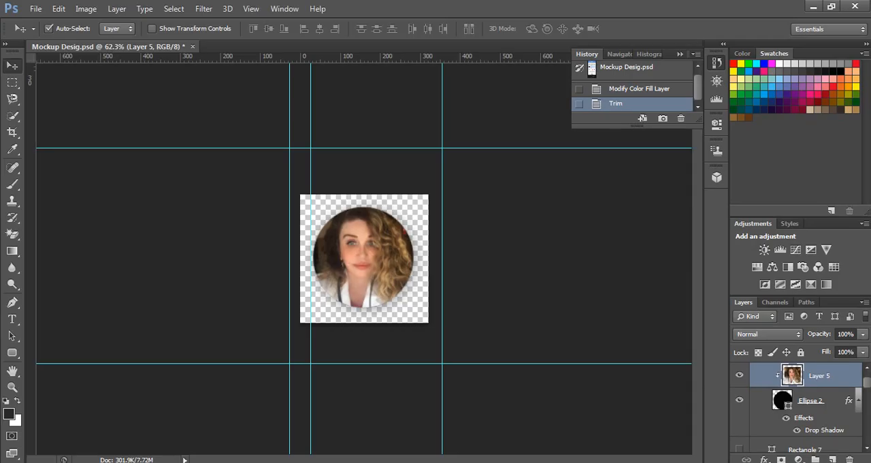
Revert the Photoshop mockup to its opening history state, copy the ABOUT ME heading text, and return to the visual builder
click(627, 72)
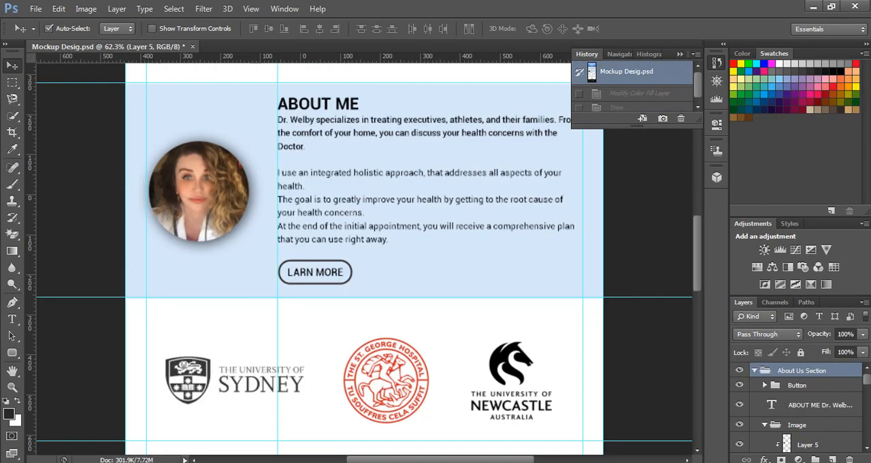
scroll(339, 206, up, 1)
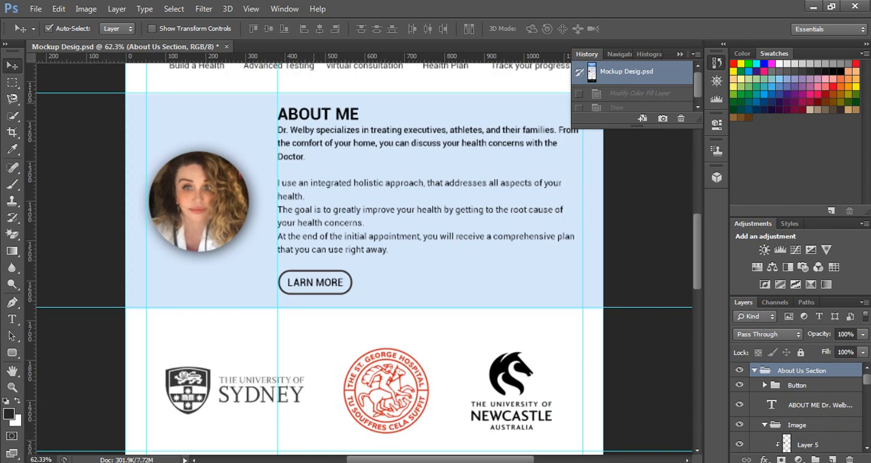
key(t)
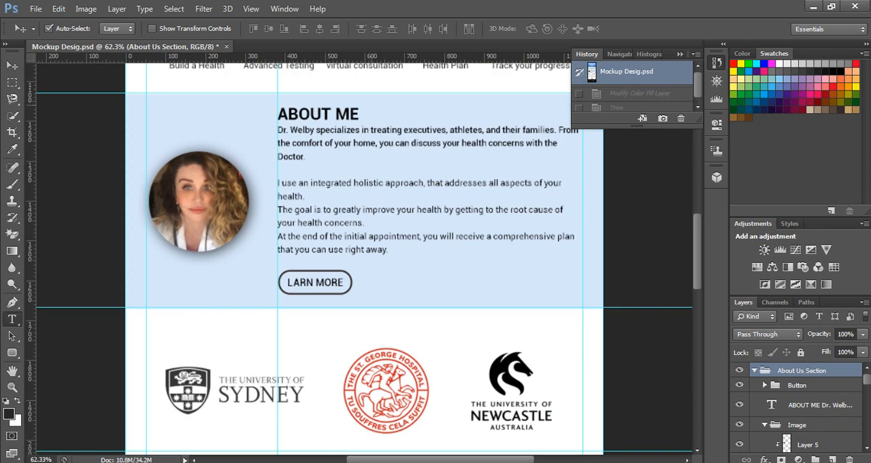
click(325, 113)
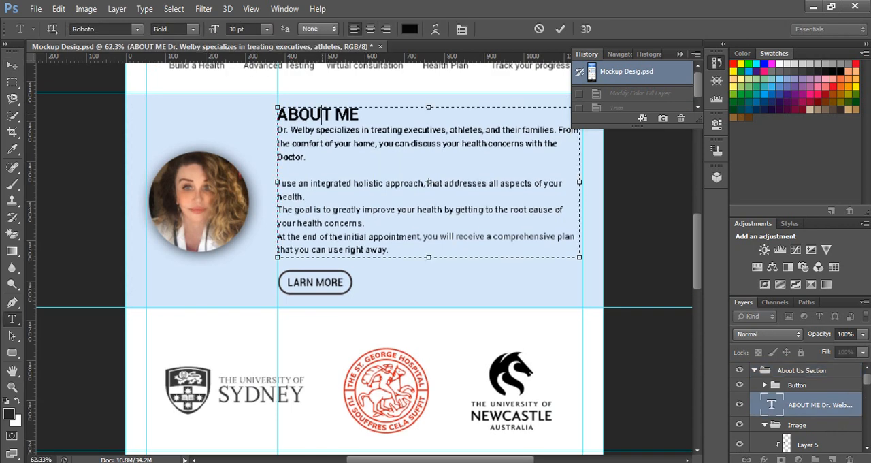
key(ctrl+a)
click(330, 114)
drag(359, 115, 267, 116)
key(ctrl+c)
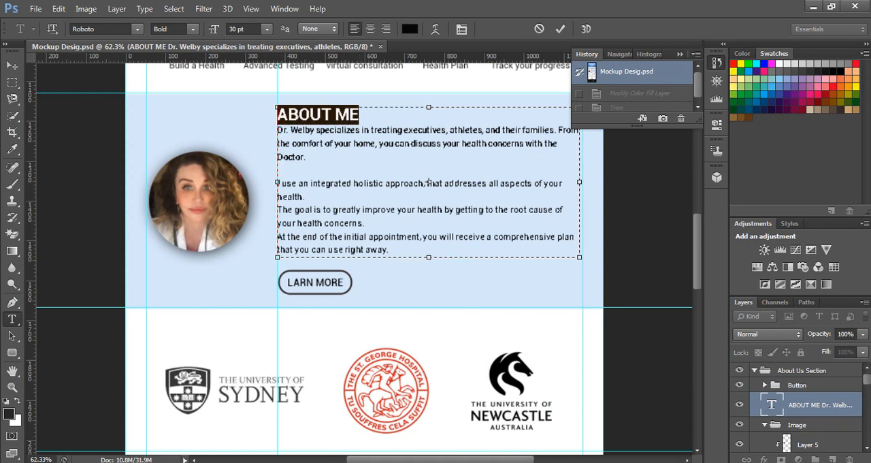
key(alt+Tab)
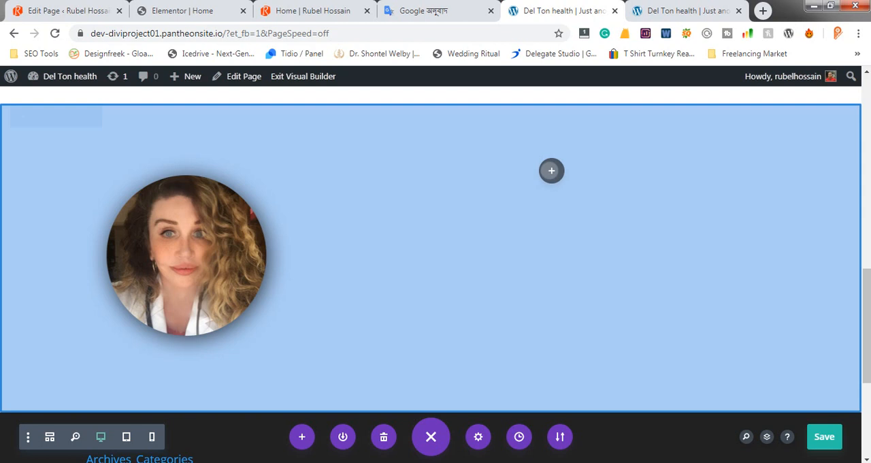
Insert a Text module in the empty two-thirds column beside the portrait
click(551, 170)
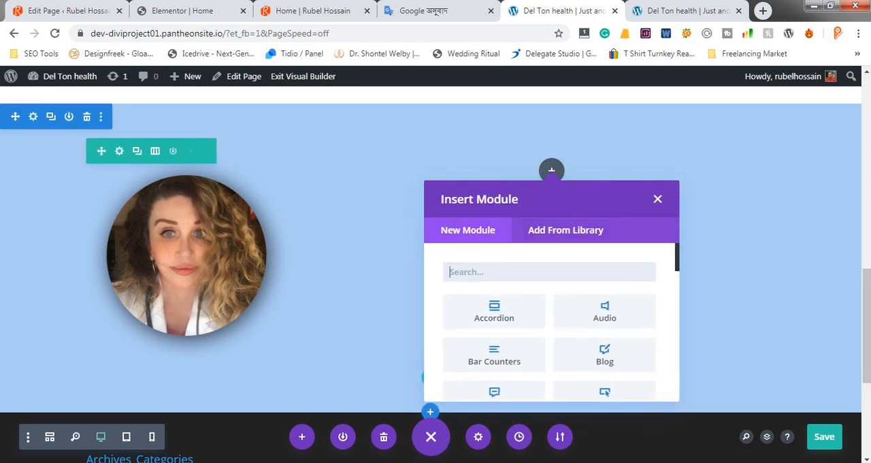
text(text)
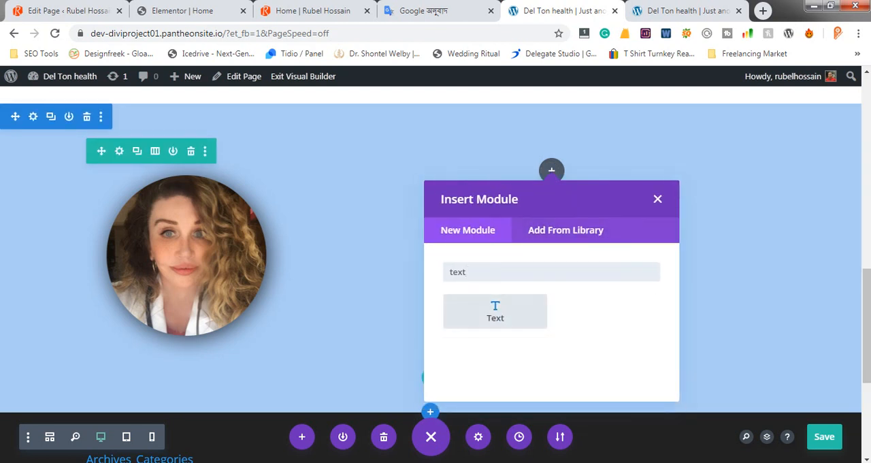
key(Return)
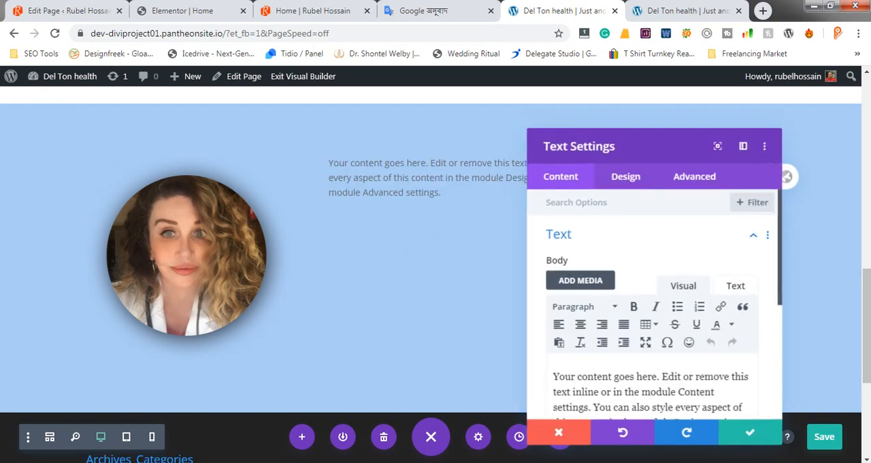
Replace the module's placeholder text with the copied ABOUT ME text and format it as Heading 2
key(ctrl+a)
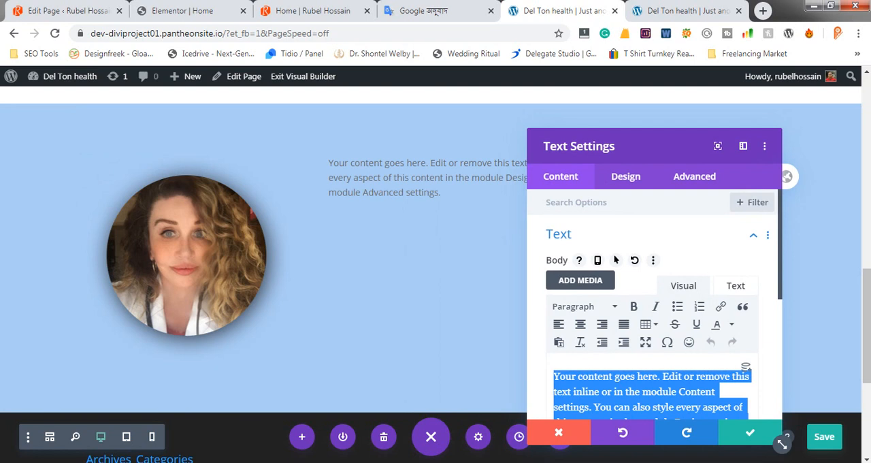
key(BackSpace)
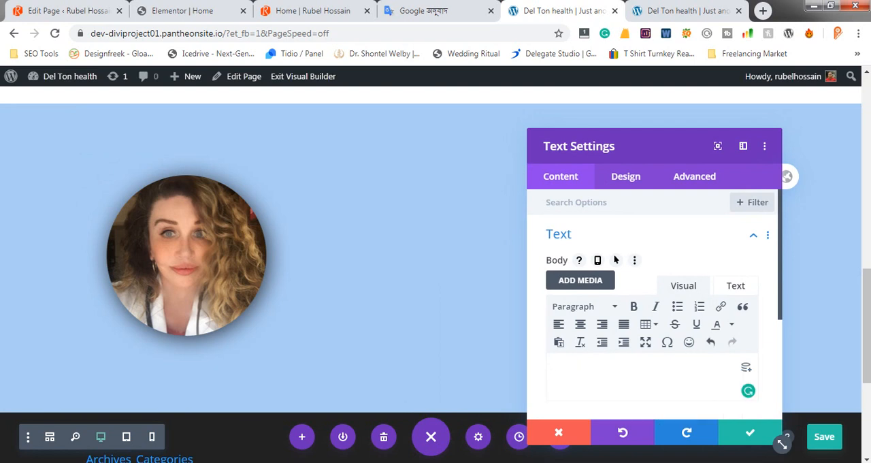
key(ctrl+v)
key(ctrl+a)
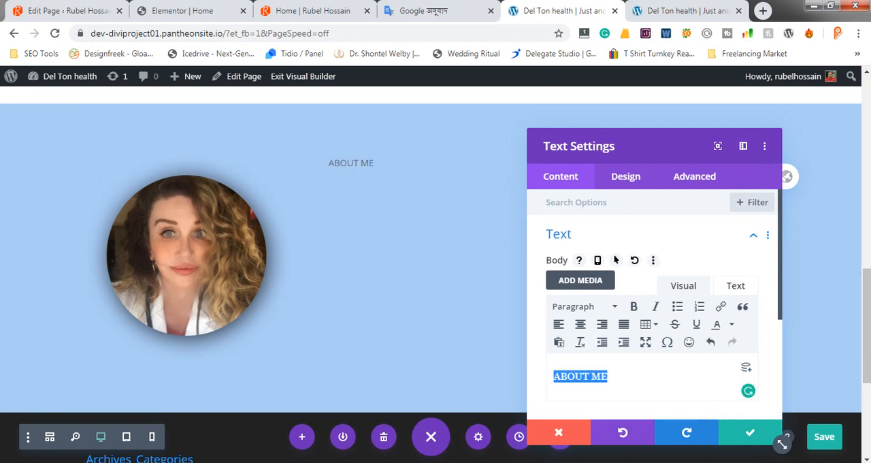
click(584, 306)
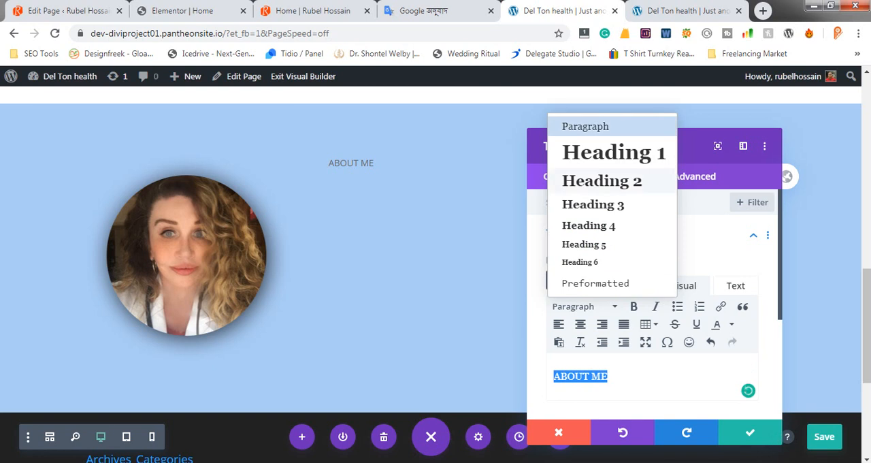
click(601, 180)
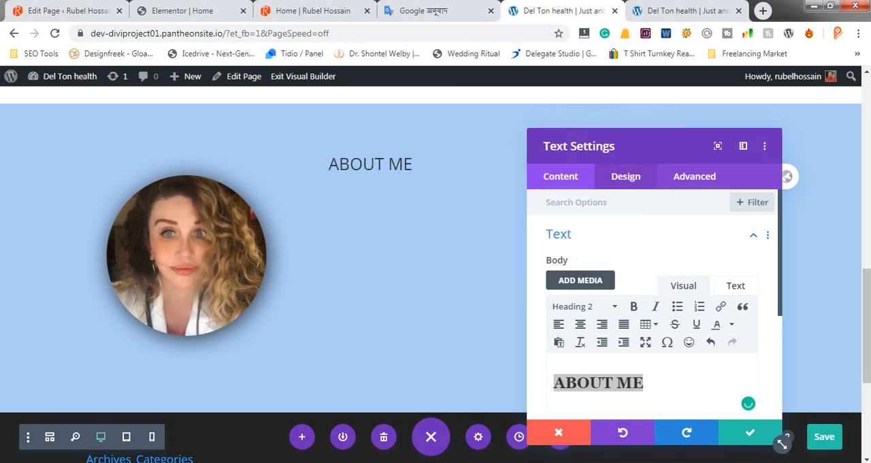
Style the module's Heading 2 text with the Roboto font, Bold weight and a 30px text size
click(616, 178)
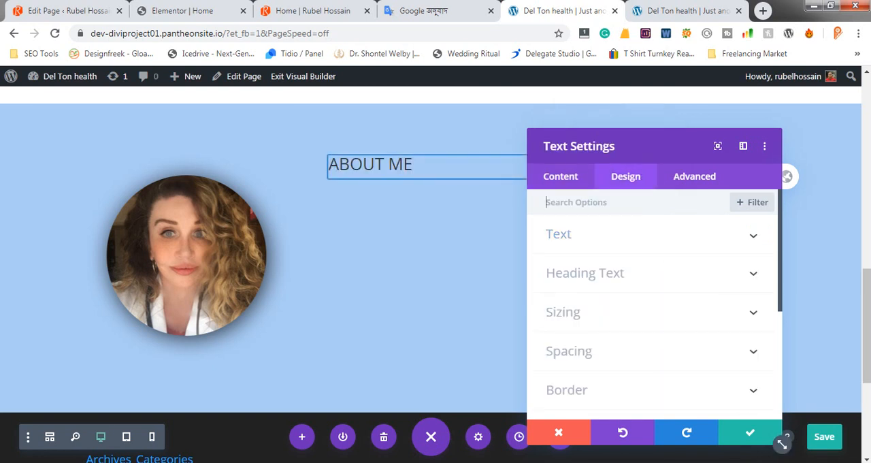
click(594, 273)
scroll(602, 285, down, 1)
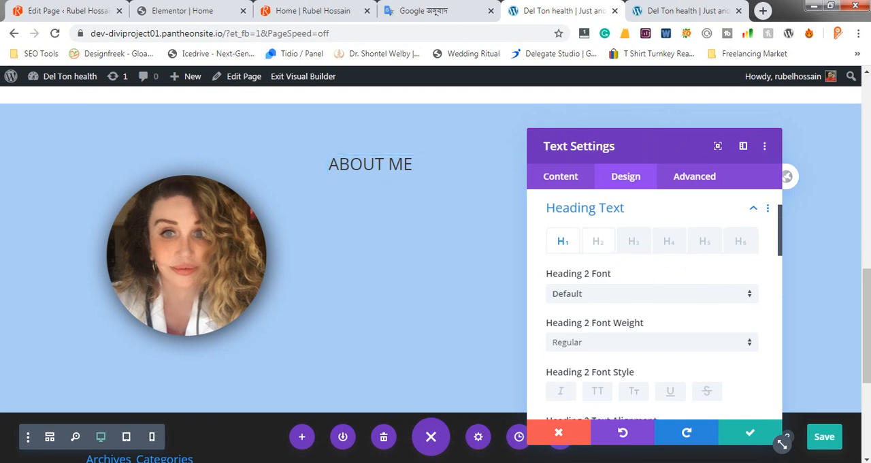
click(597, 241)
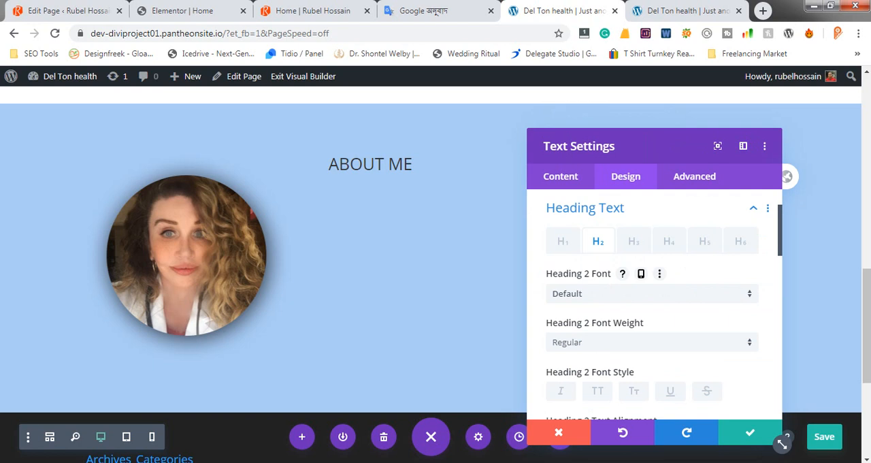
click(652, 293)
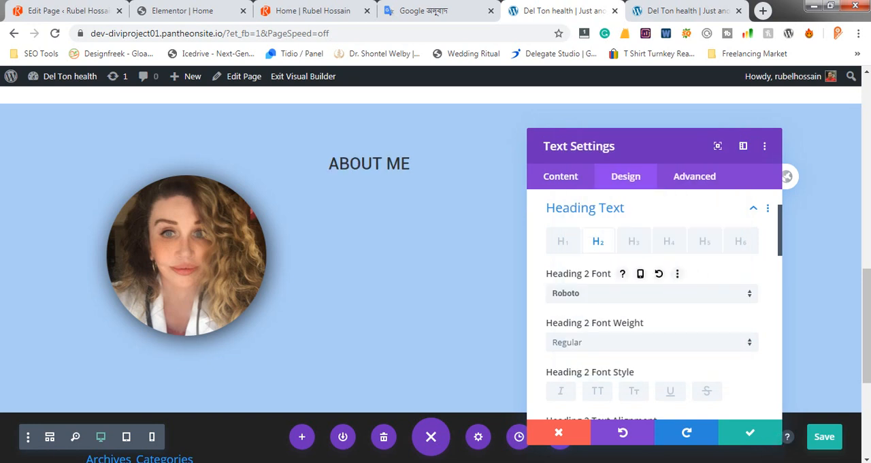
click(651, 342)
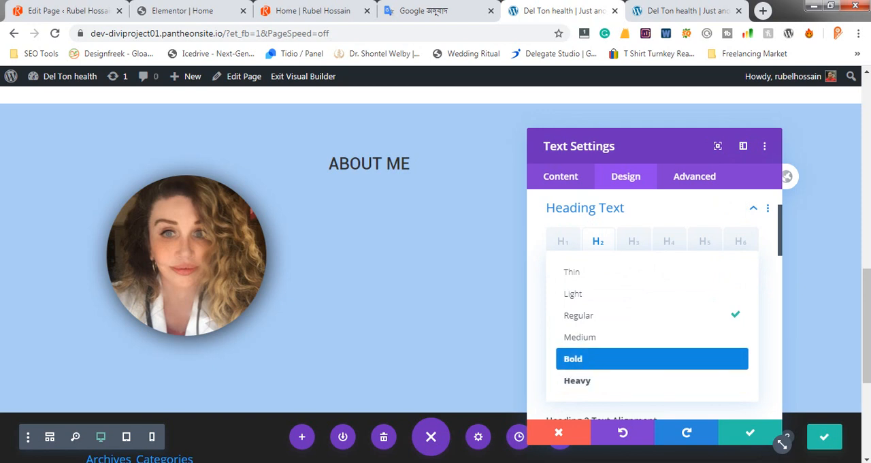
scroll(654, 307, down, 5)
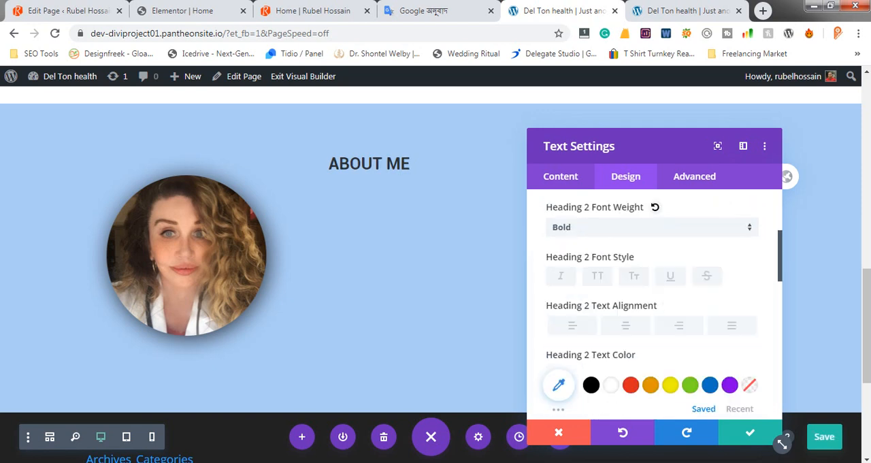
scroll(676, 226, down, 1)
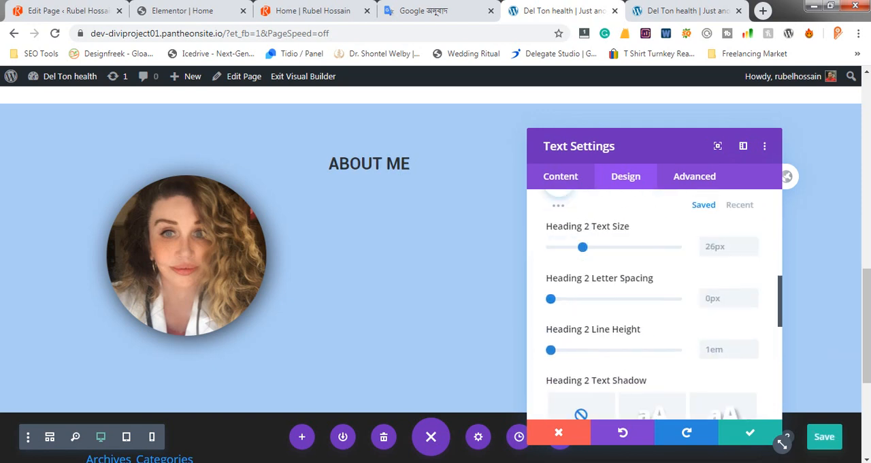
text(30)
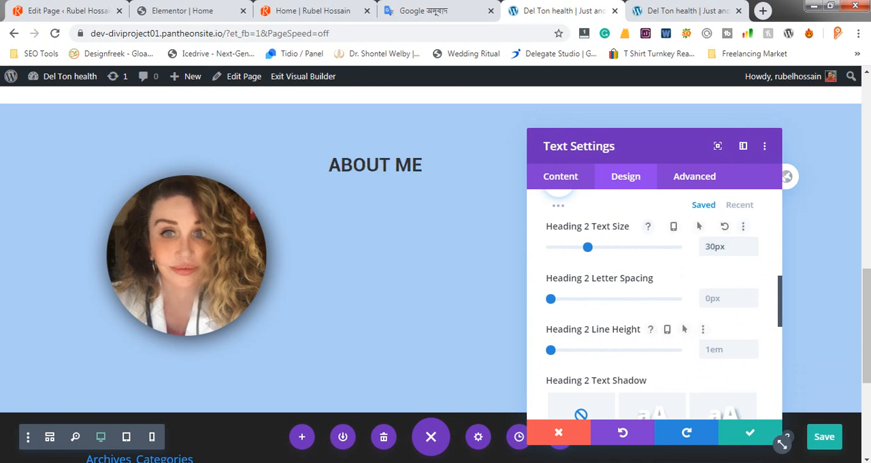
Return to the module's body content and start a new paragraph below the ABOUT ME heading
scroll(681, 330, up, 3)
scroll(653, 306, up, 5)
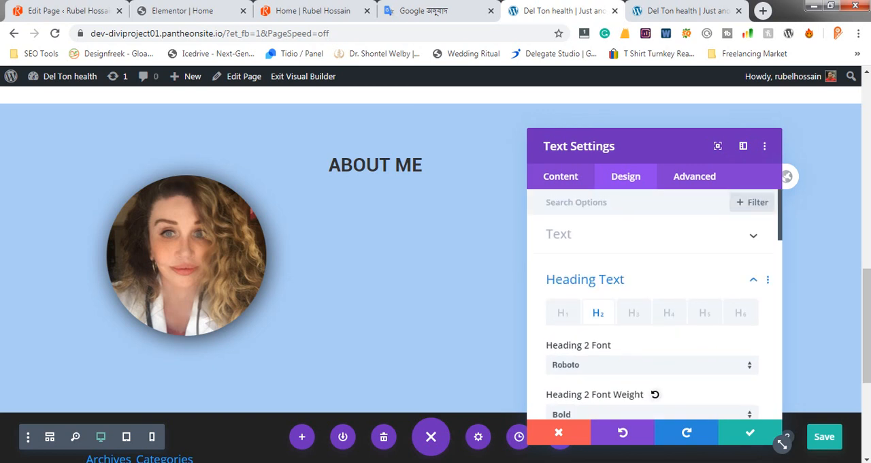
click(559, 234)
click(561, 177)
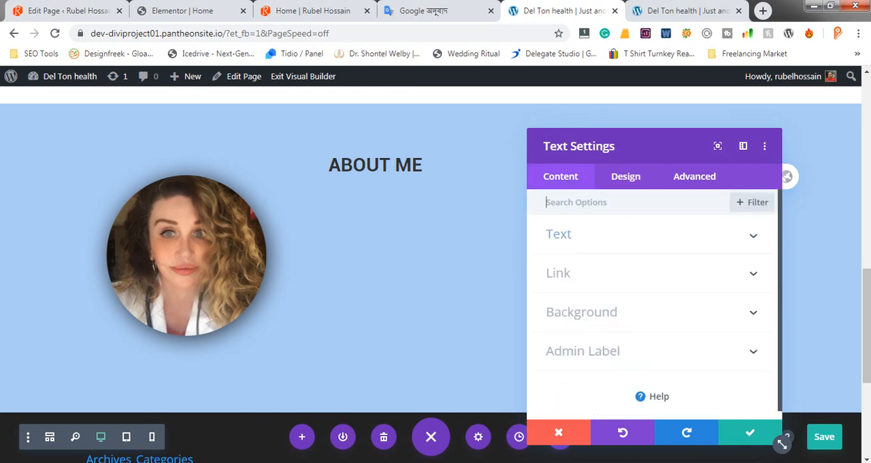
click(560, 235)
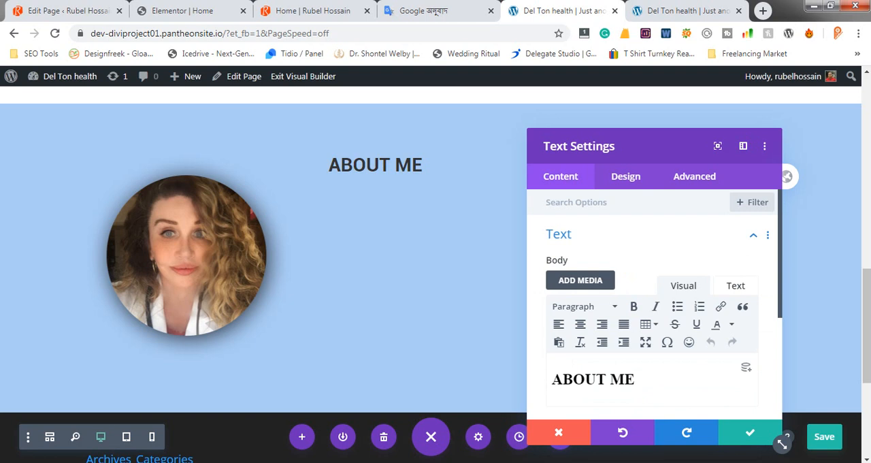
scroll(654, 307, down, 2)
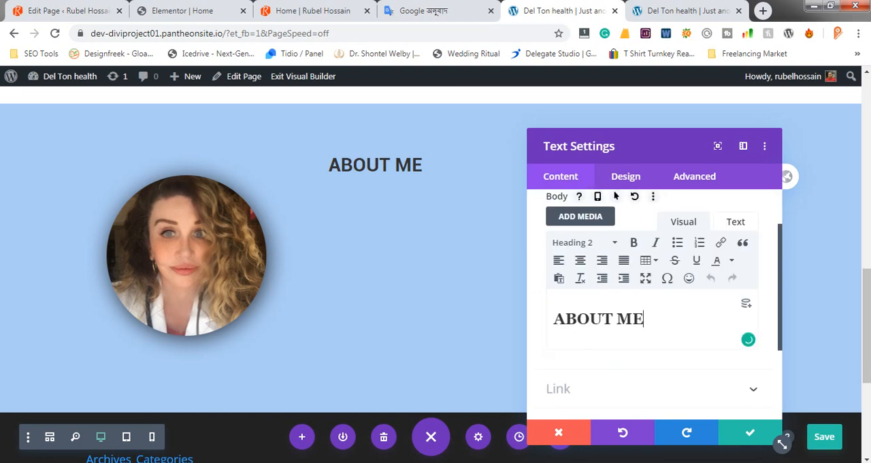
key(Return)
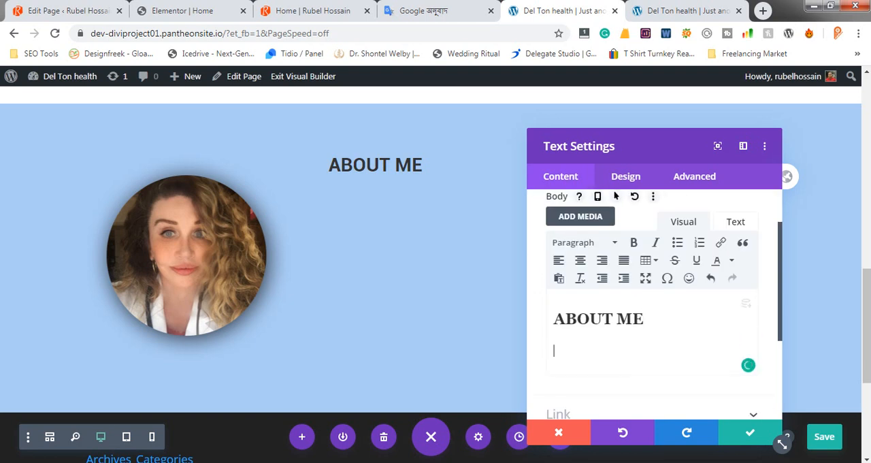
Copy all the text below ABOUT ME in the Photoshop mockup and paste it under the heading in the Divi text module
key(alt+Tab)
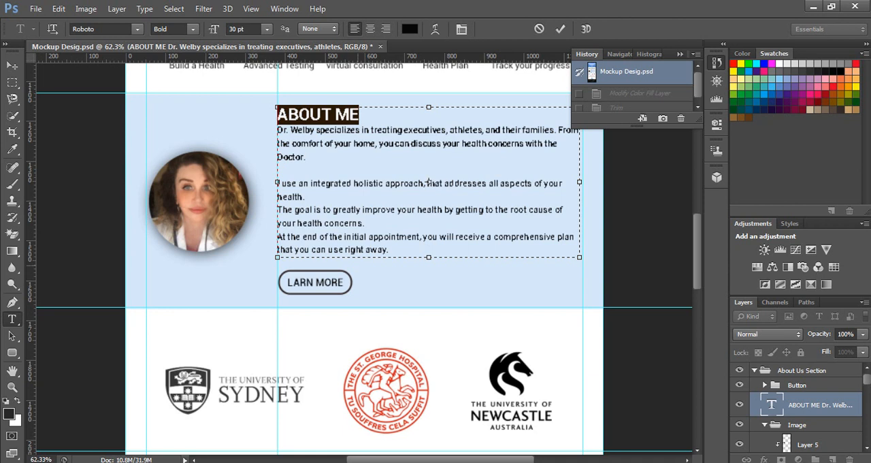
click(277, 129)
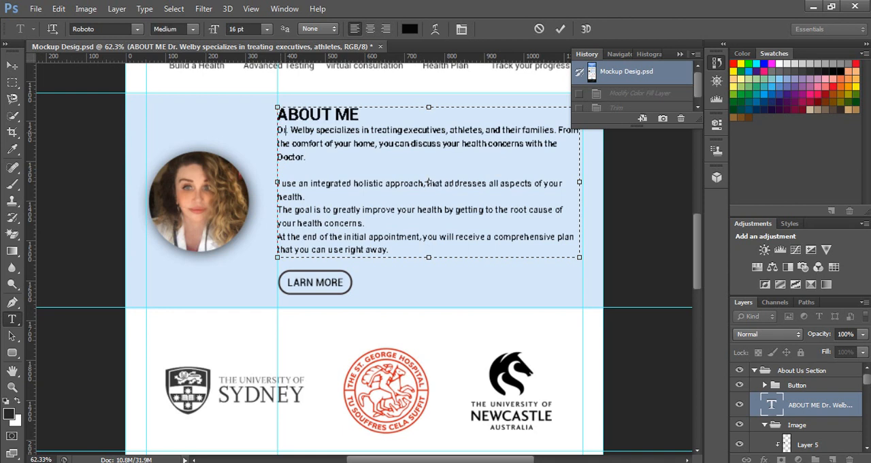
mouse_move(277, 130)
mouse_down()
mouse_move(333, 222)
mouse_move(389, 237)
mouse_move(389, 250)
mouse_up()
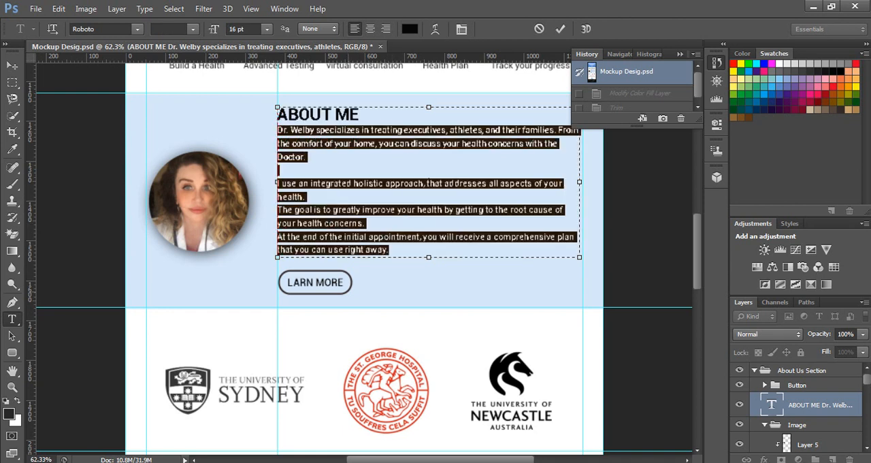
key(alt+Tab)
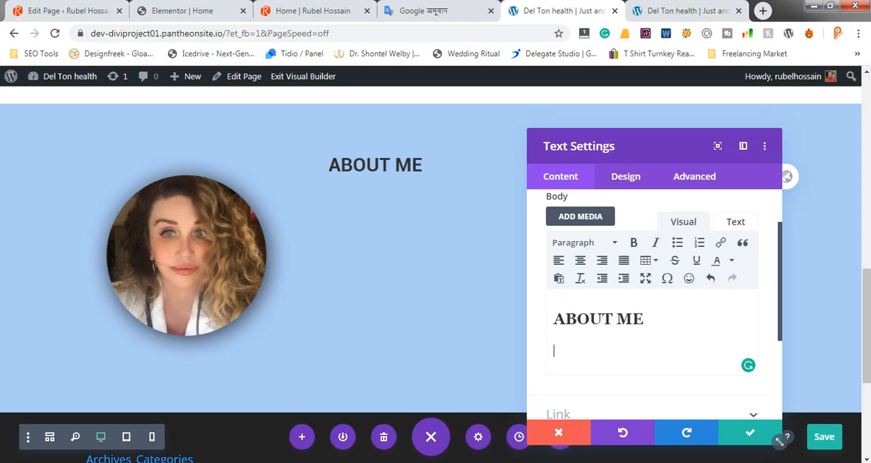
text(Dr. Welby specializes in treating executives, athletes, and their families. From the comfort of your home, you can discuss your health concerns with the Doctor. I use an integrated holistic approach, that addresses all aspects of your health. The goal is to greatly improve your health by getting to the root cause of your health concerns. At the end of the initial appointment, you will receive a comprehensive plan that you can use right away.)
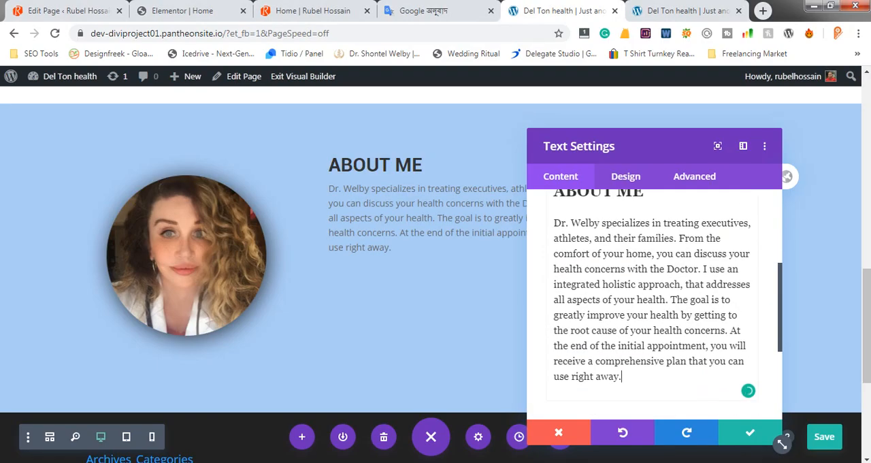
Following the Photoshop mockup, start new paragraphs in the Divi text module before "I use an integrated" and "The goal is to greatly"
key(alt+Tab)
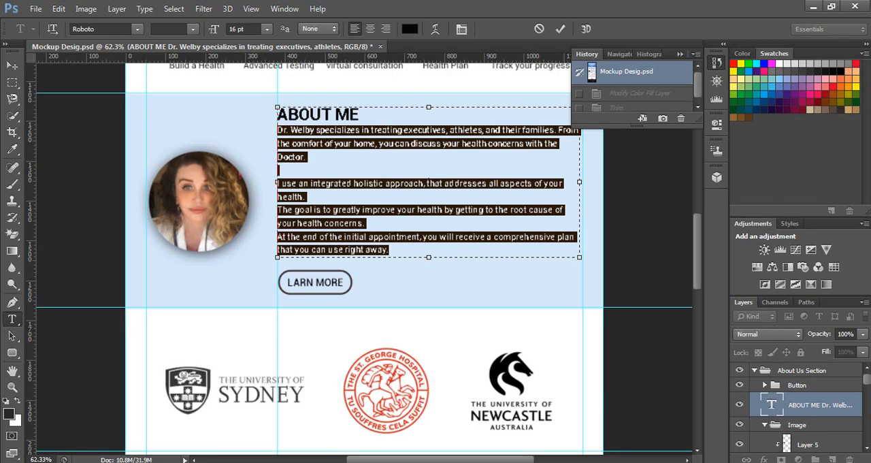
click(324, 144)
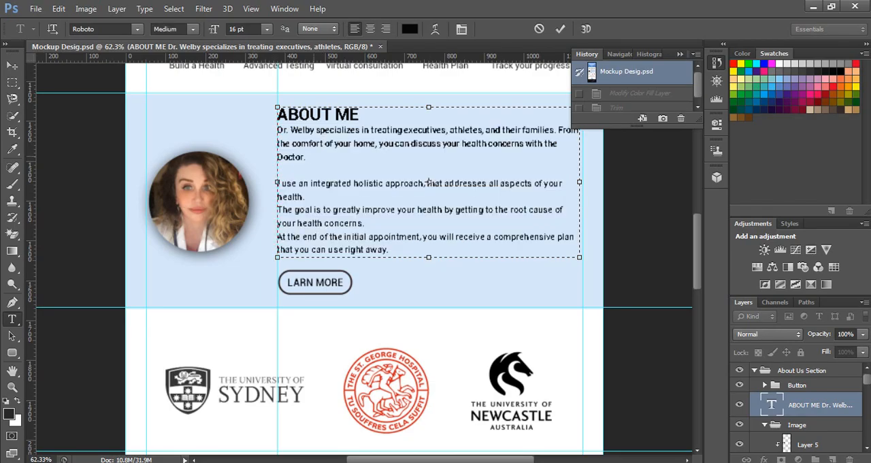
key(alt+Tab)
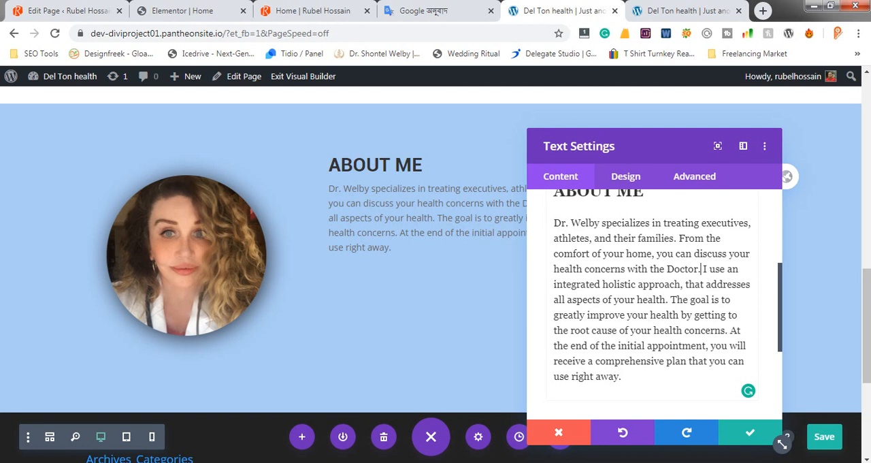
key(Return)
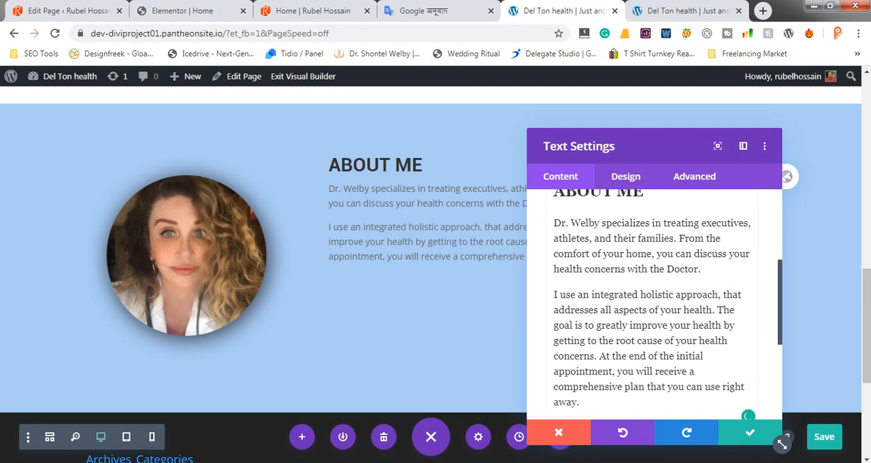
key(alt+Tab)
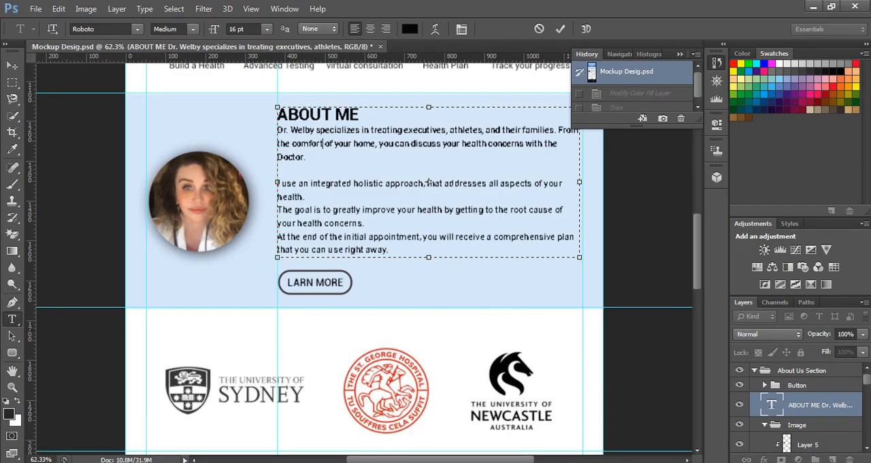
key(alt+Tab)
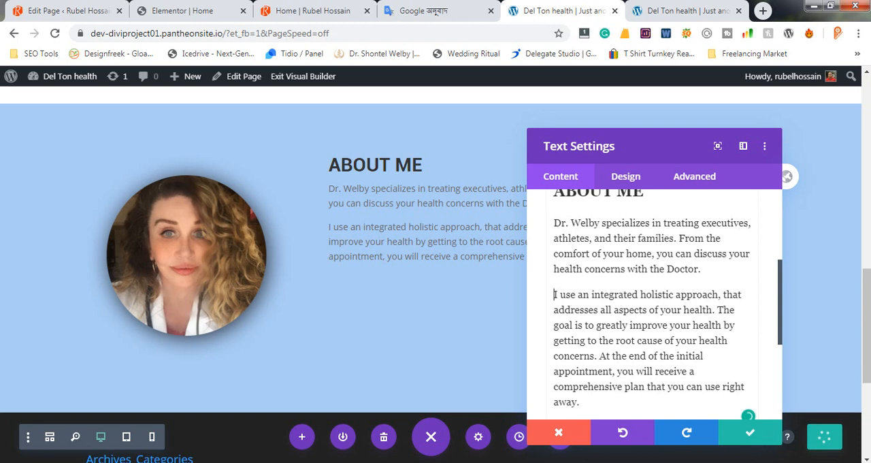
click(718, 311)
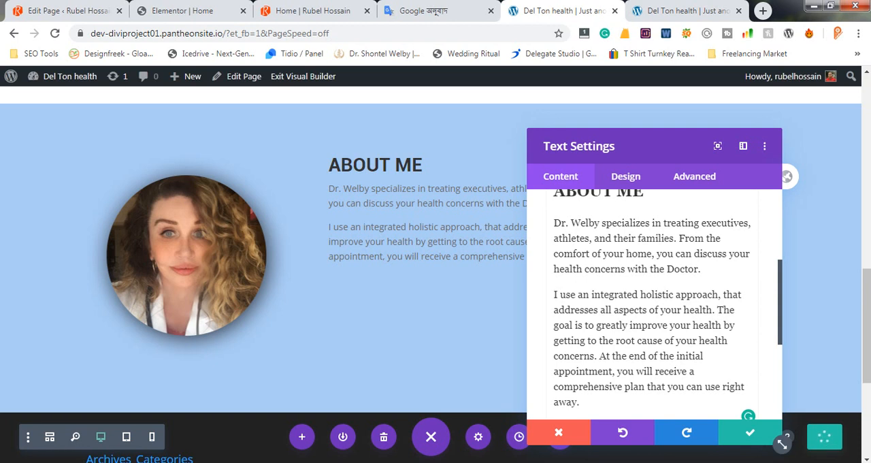
key(Return)
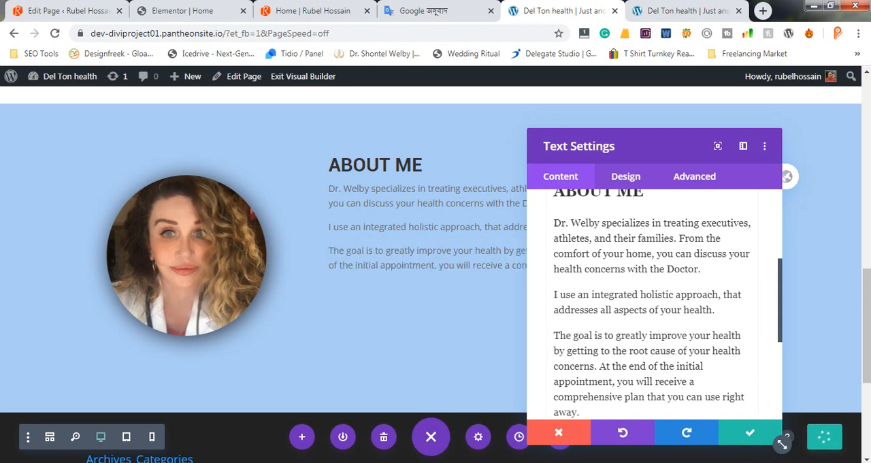
Check the mockup's line breaks again and start a new paragraph before "At the end of the initial appointment" in the text module
key(alt+Tab)
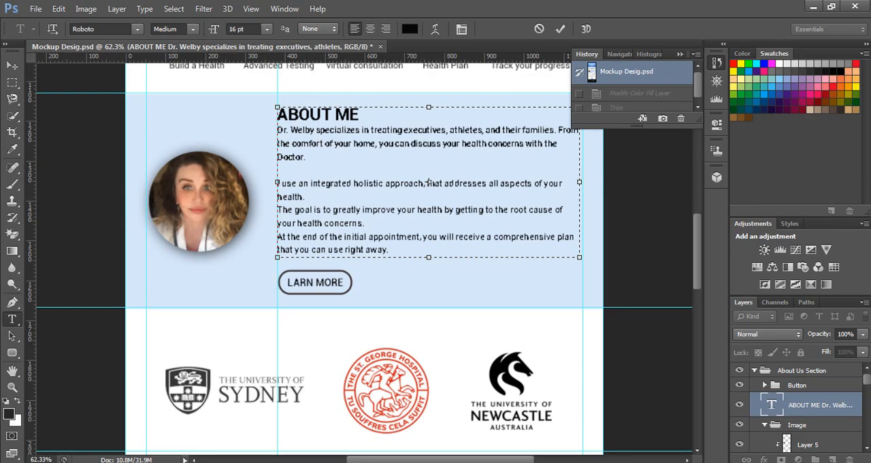
key(alt+Tab)
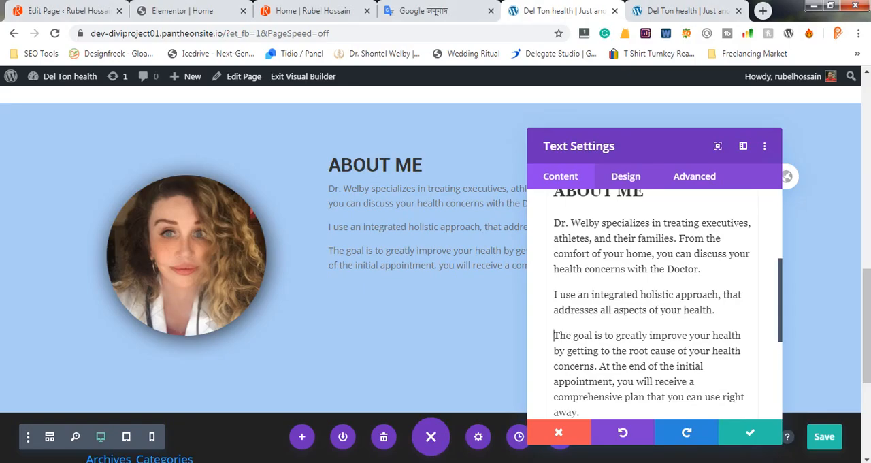
scroll(655, 304, down, 1)
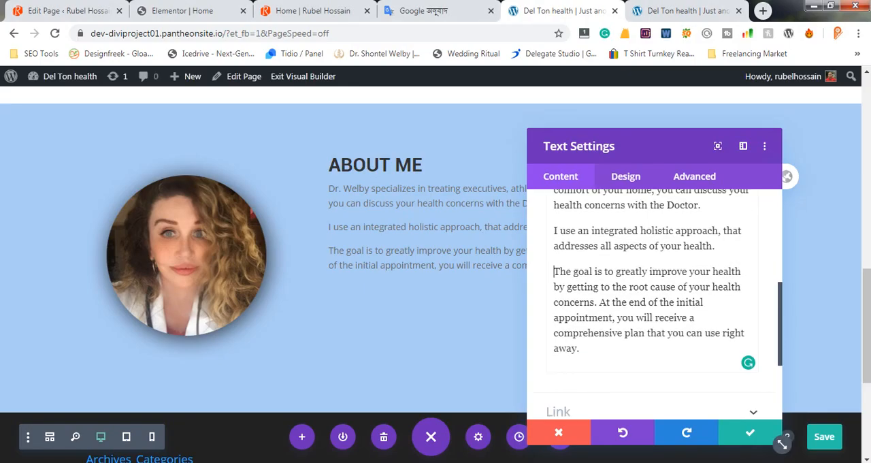
drag(597, 302, 593, 302)
click(597, 302)
key(Return)
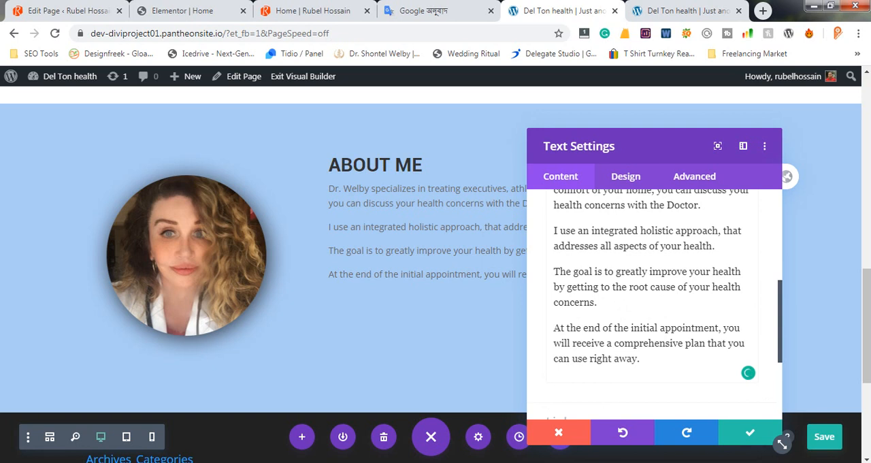
Check the body paragraph's font in the Photoshop mockup and set the Divi module's body text to Roboto with Regular weight
drag(641, 359, 554, 280)
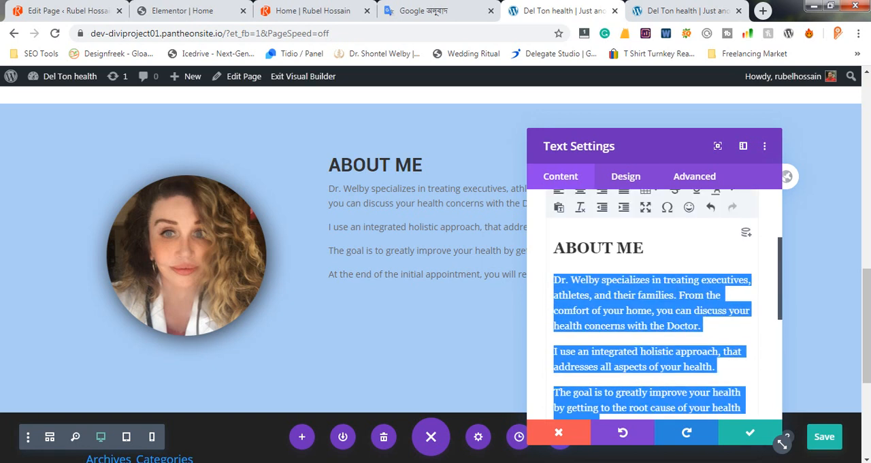
click(625, 177)
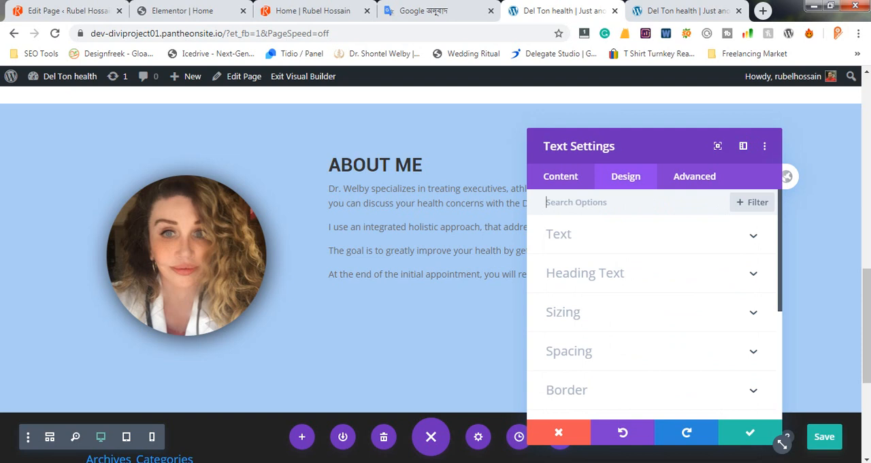
click(570, 234)
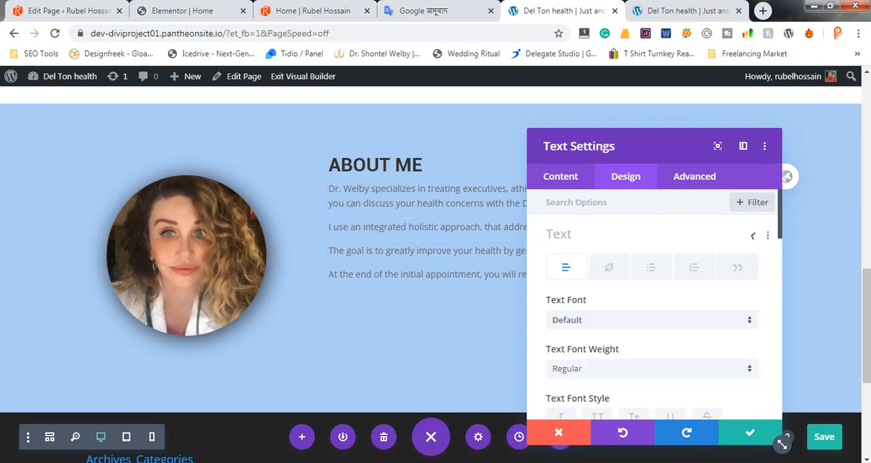
scroll(652, 320, down, 2)
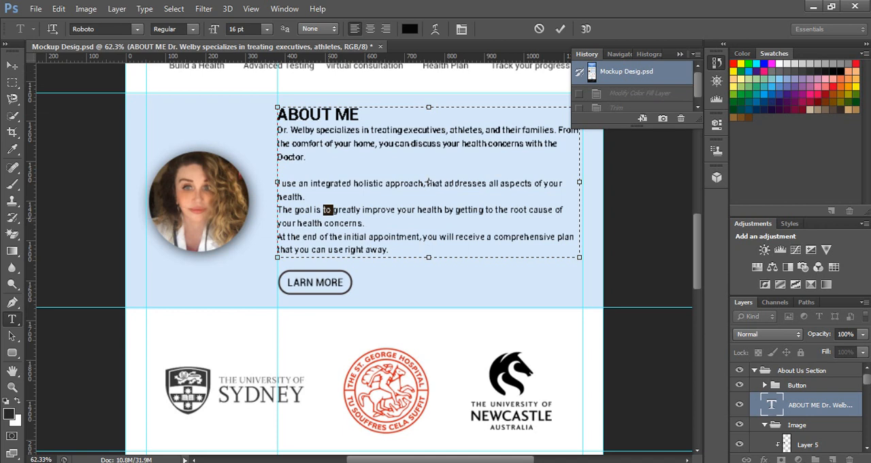
triple_click(328, 210)
key(shift+Down)
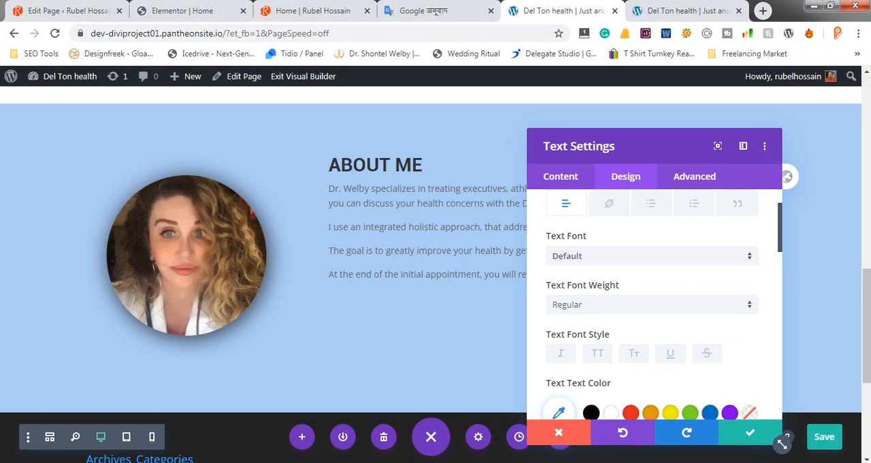
scroll(652, 306, down, 1)
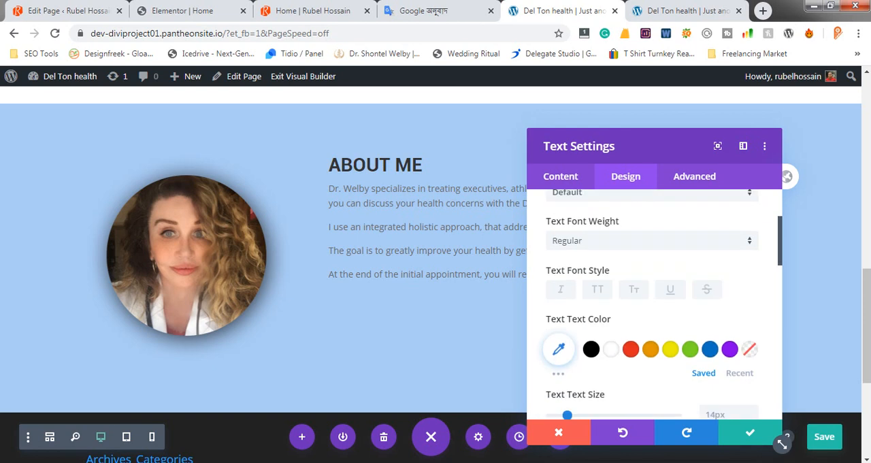
scroll(652, 306, up, 1)
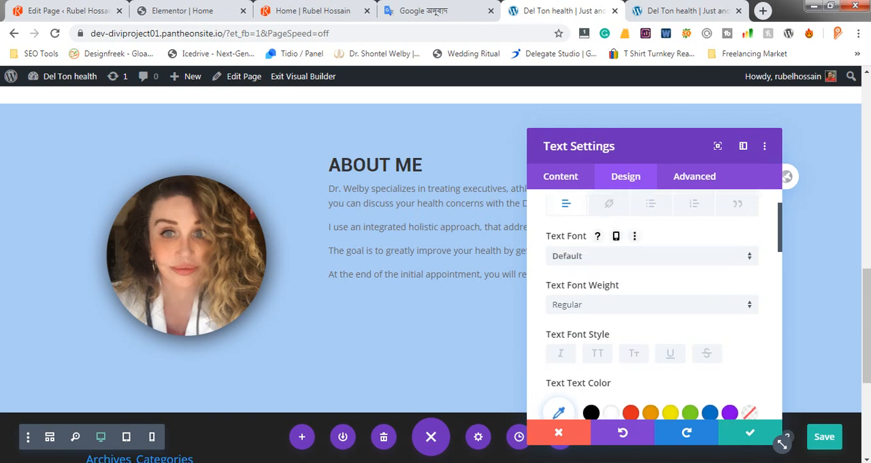
click(652, 256)
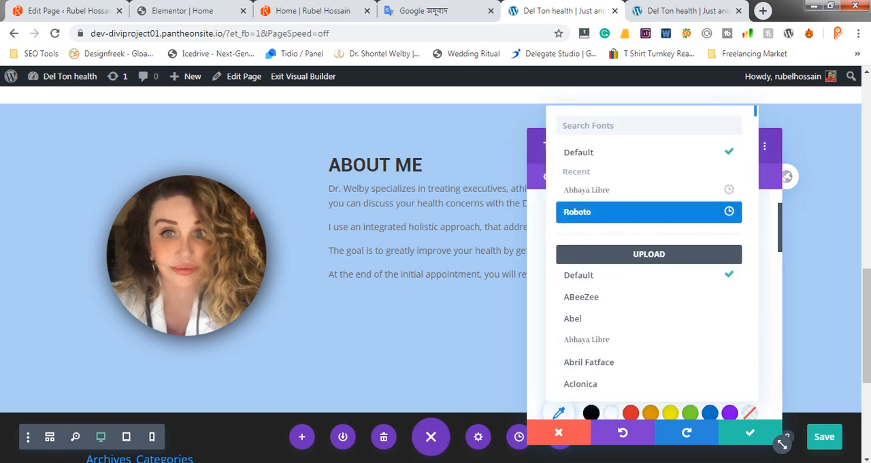
click(649, 211)
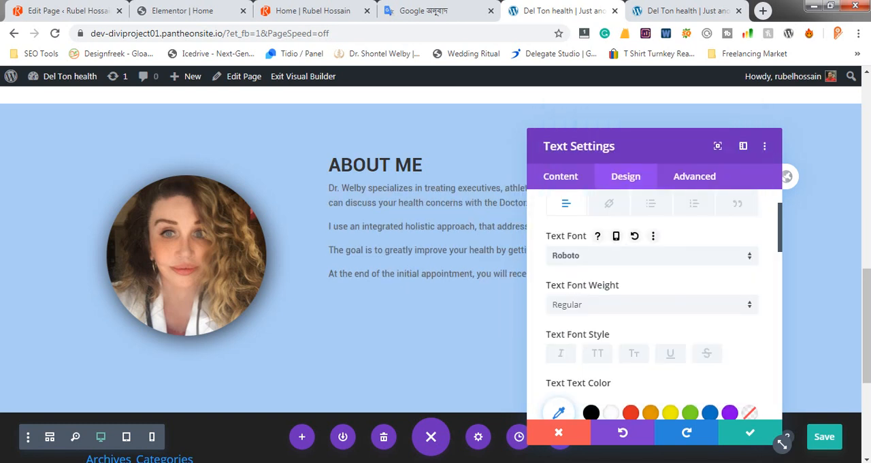
click(652, 305)
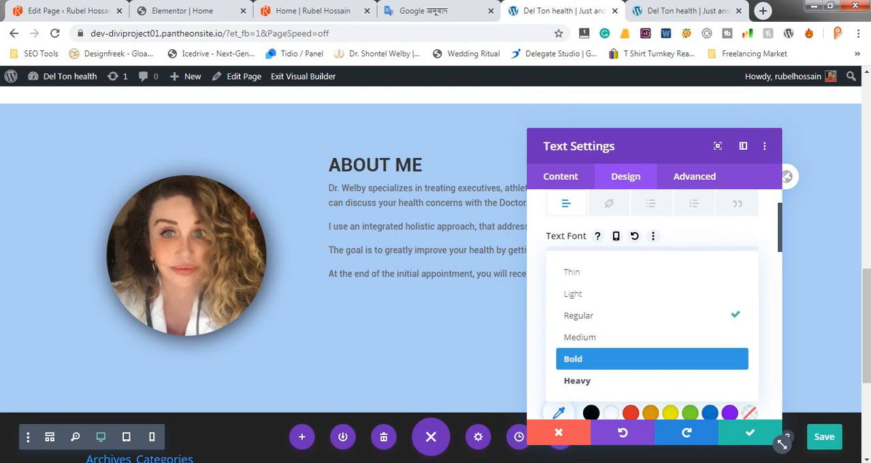
click(657, 315)
Set the module's body text size to 16px and save the text module's settings
scroll(722, 330, down, 2)
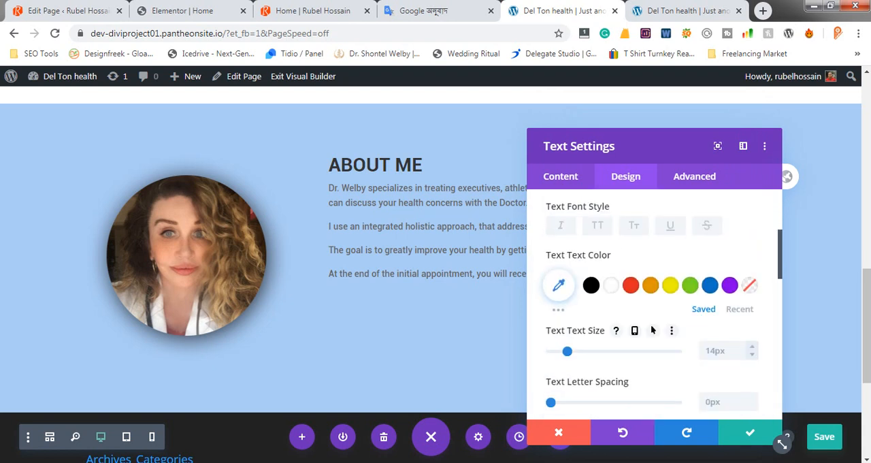
click(723, 351)
text(16)
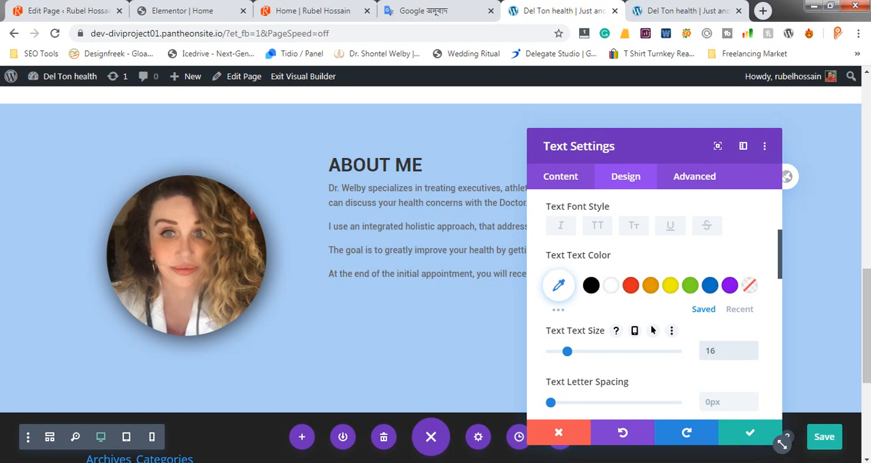
key(Return)
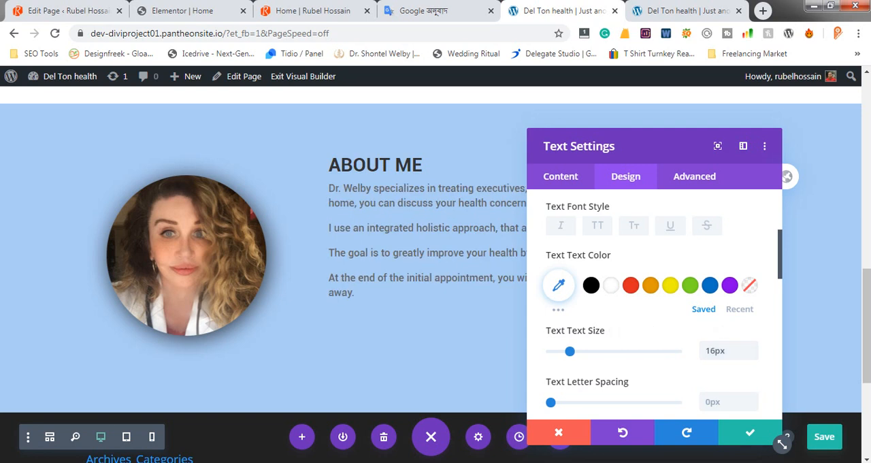
click(755, 433)
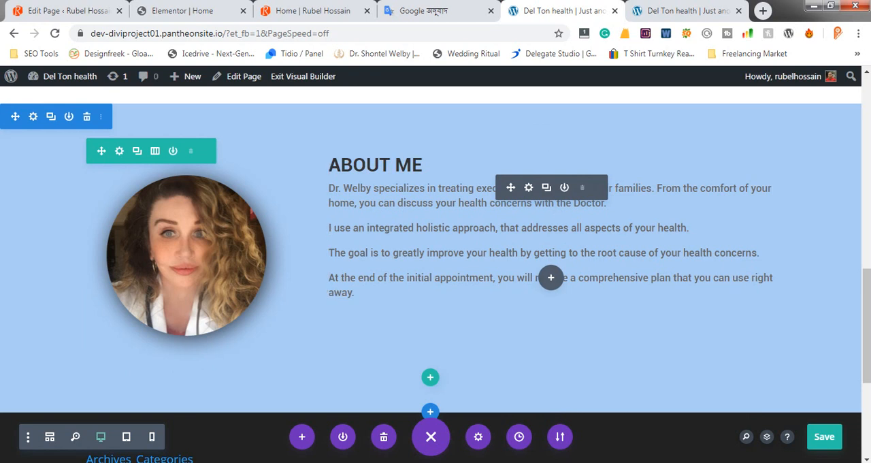
Insert a Button module directly below the ABOUT ME text module
click(551, 277)
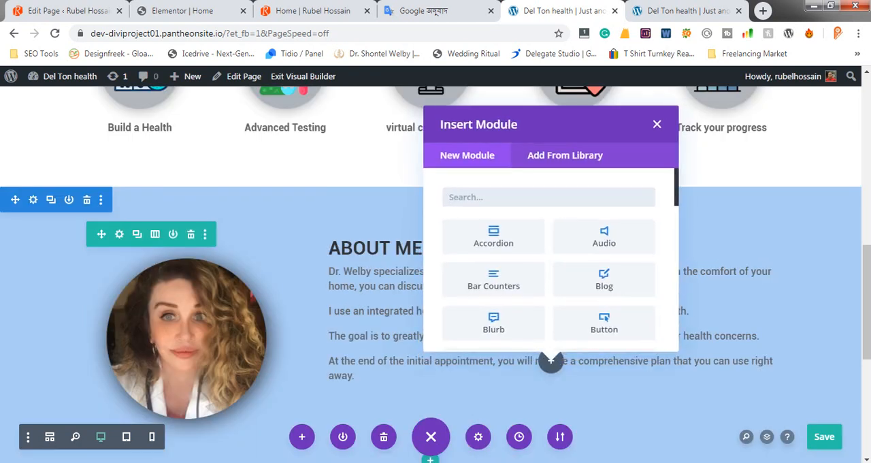
text(butt)
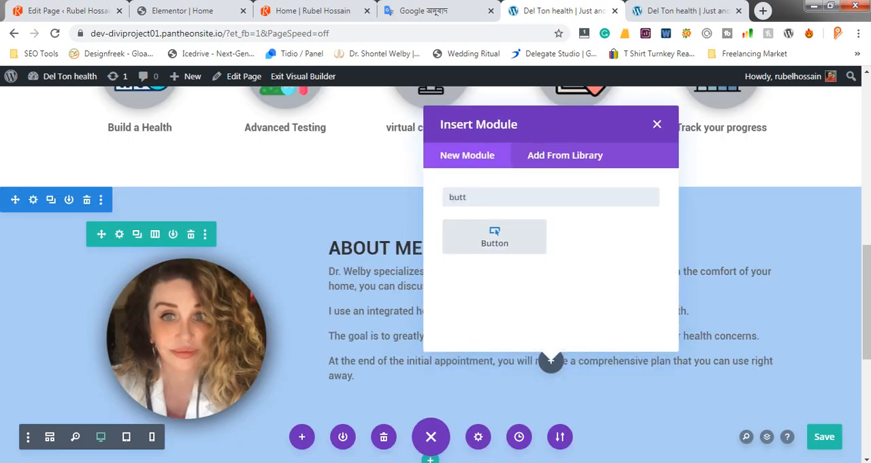
key(Return)
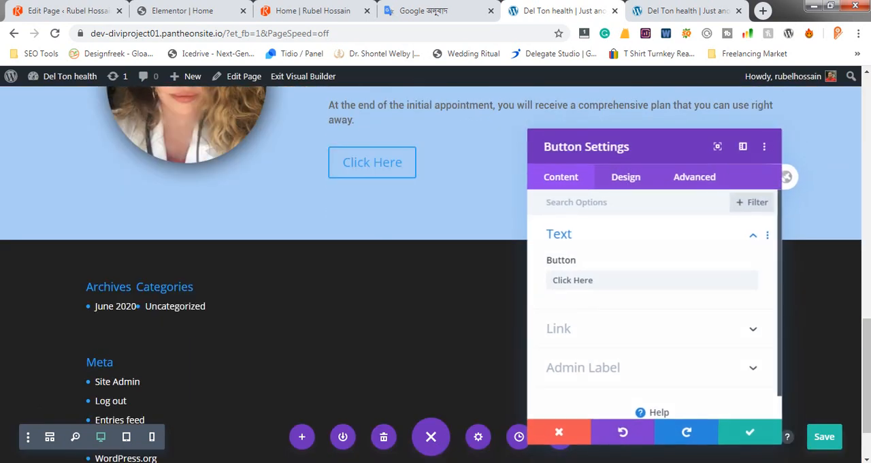
Copy the LARN MORE label from the Photoshop mockup's button and use it to replace the Divi button's text
key(alt+Tab)
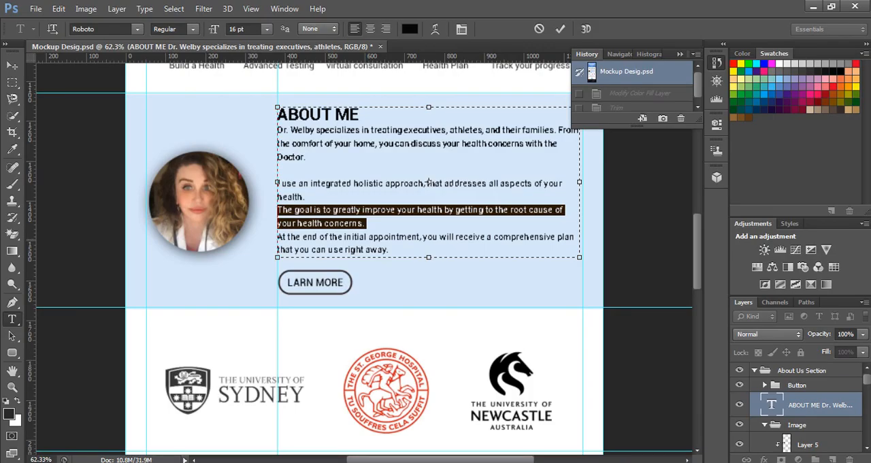
click(12, 65)
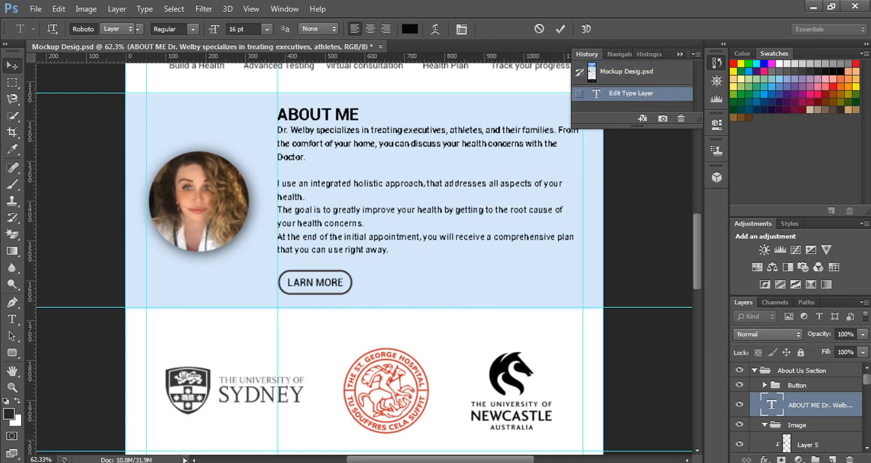
key(t)
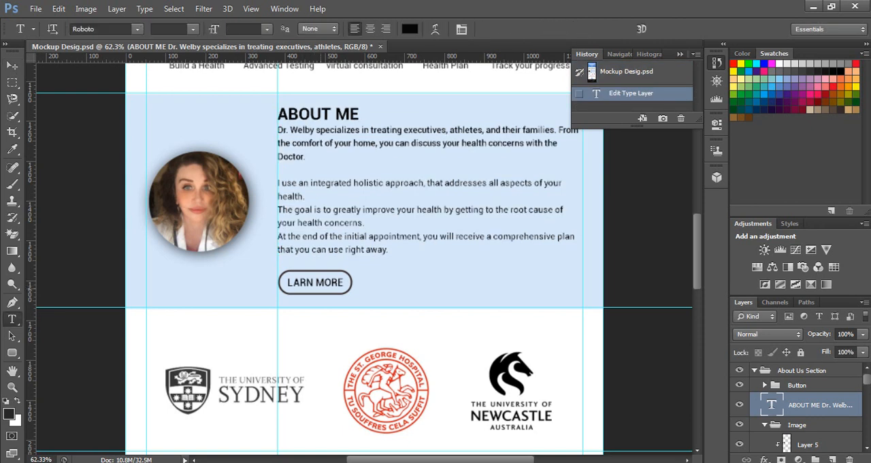
click(315, 282)
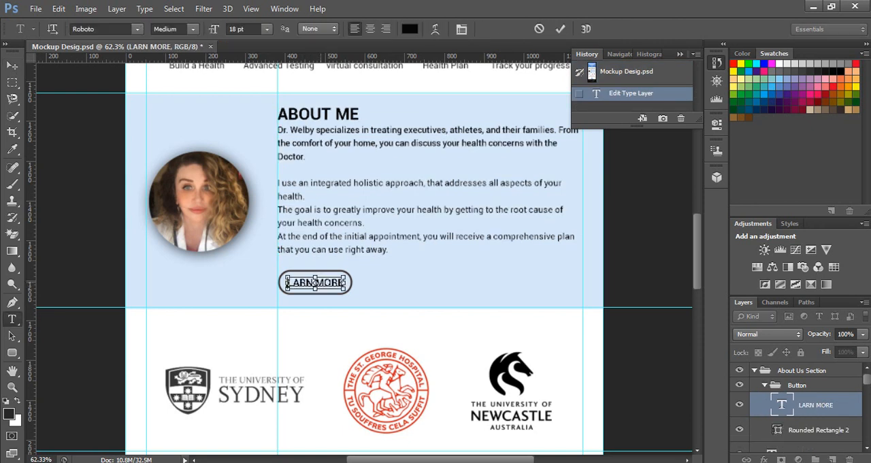
key(ctrl+a)
key(ctrl+c)
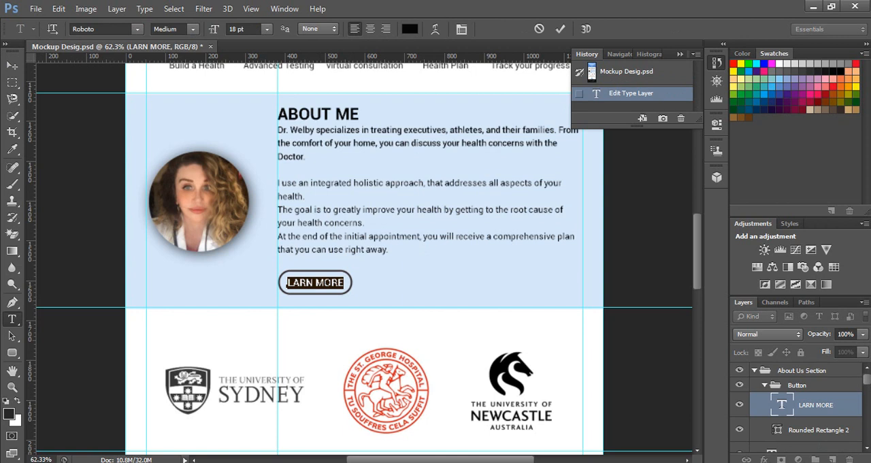
click(217, 462)
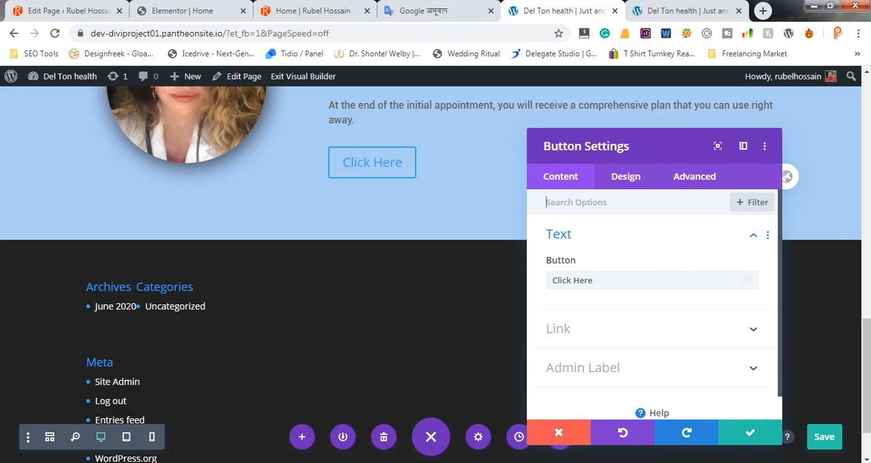
drag(601, 280, 550, 281)
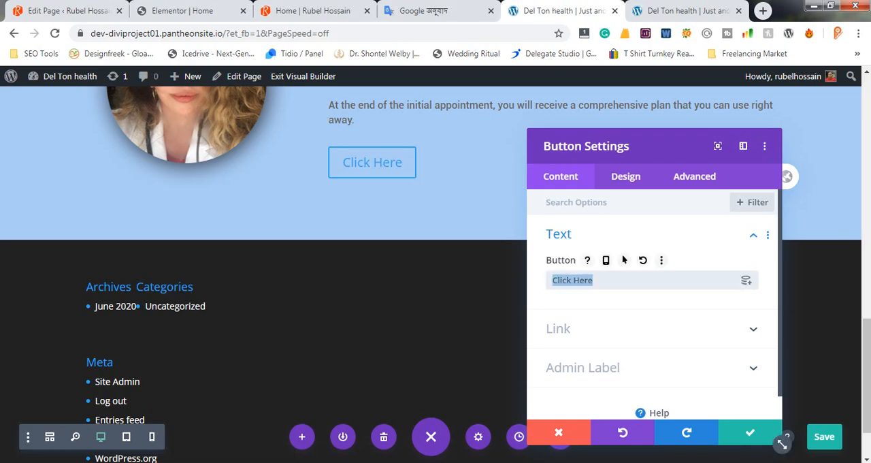
key(ctrl+v)
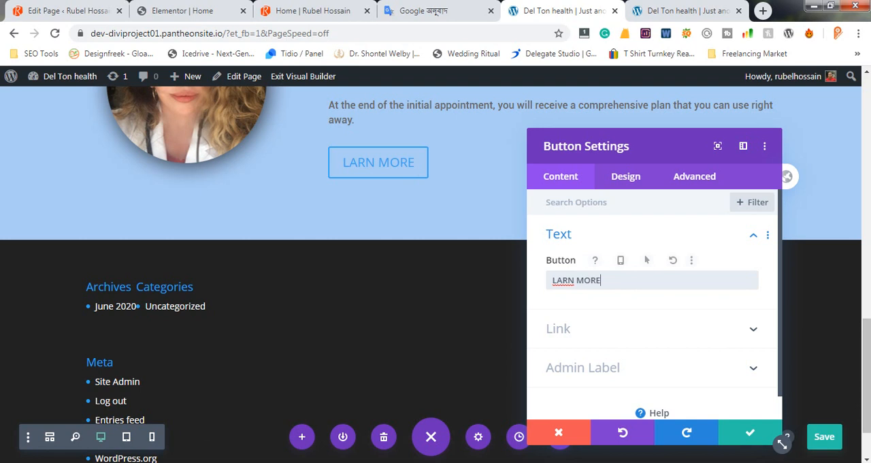
key(alt+Tab)
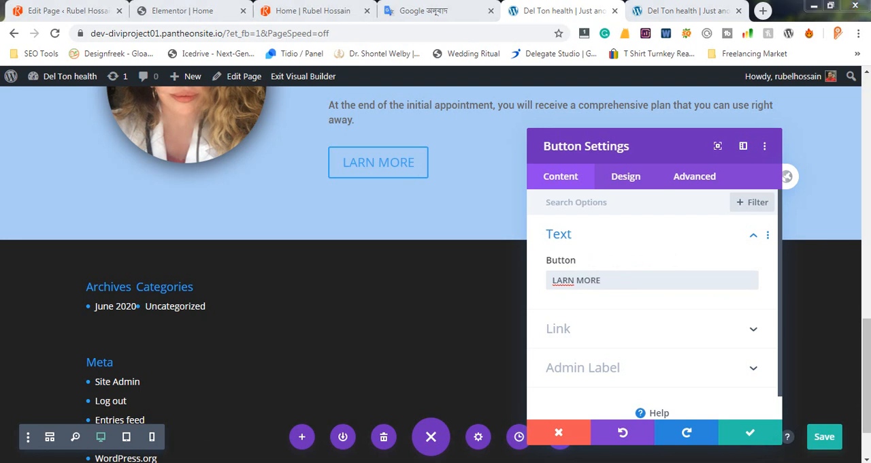
key(alt+Tab)
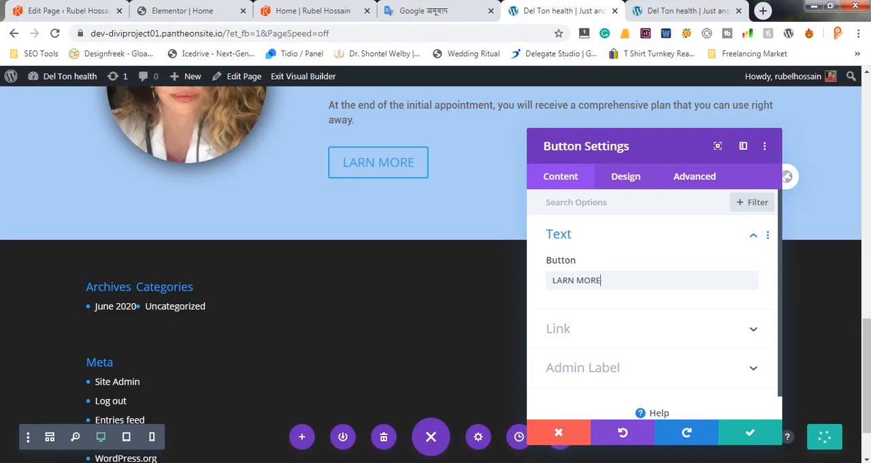
Enable custom styles for the Divi button and set its text size to 18px
click(626, 176)
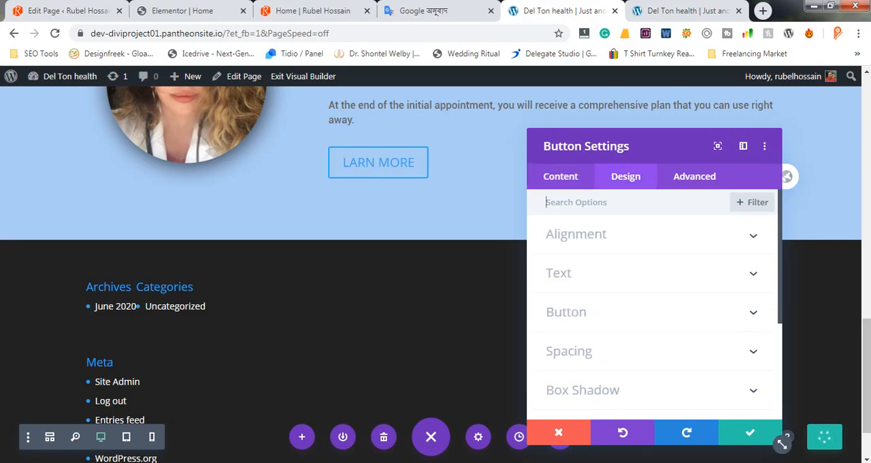
click(566, 312)
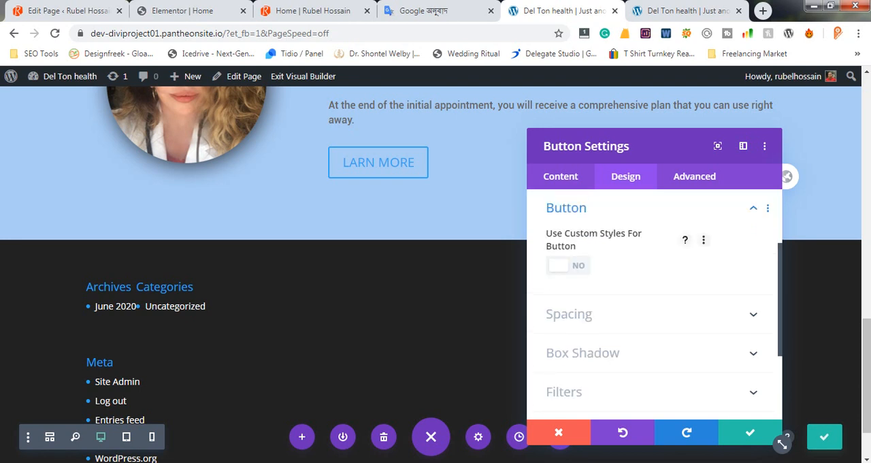
click(567, 265)
click(567, 266)
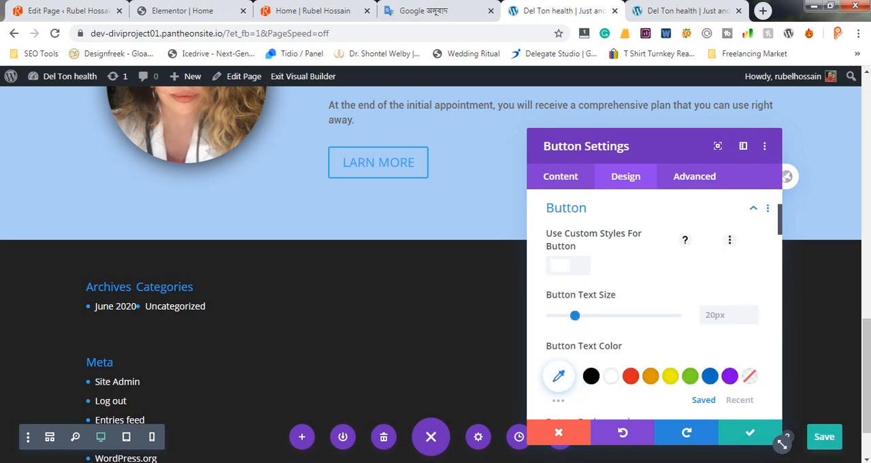
scroll(653, 305, down, 3)
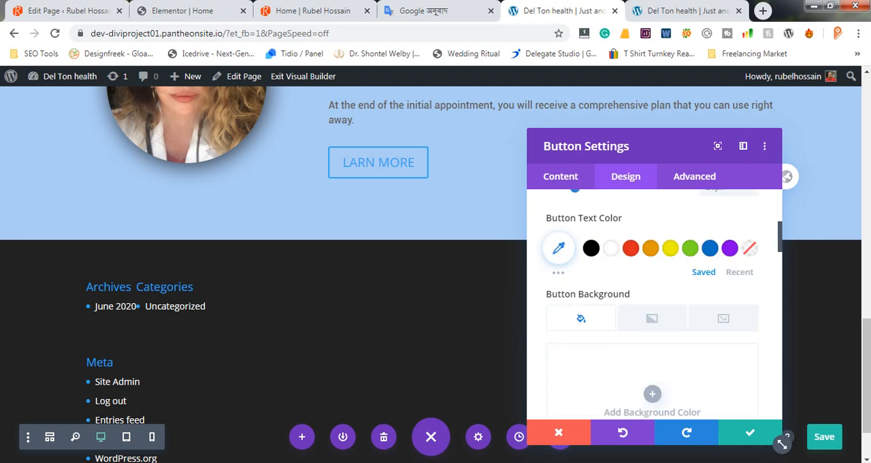
scroll(783, 443, up, 2)
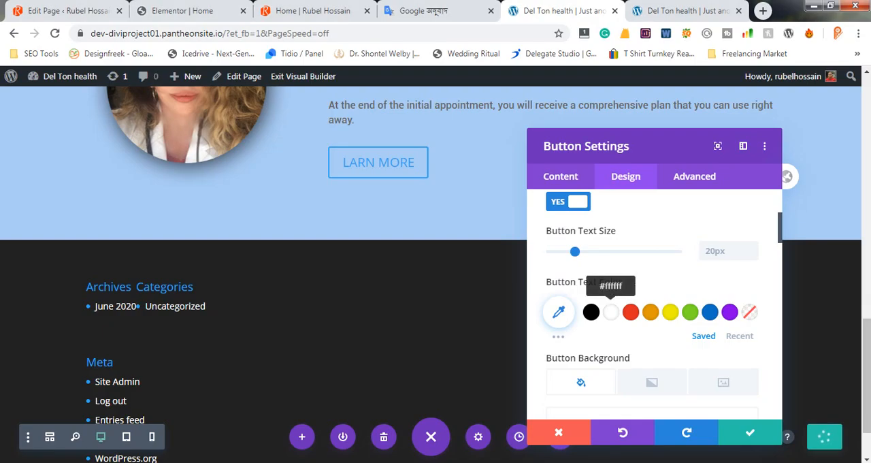
click(722, 251)
text(18)
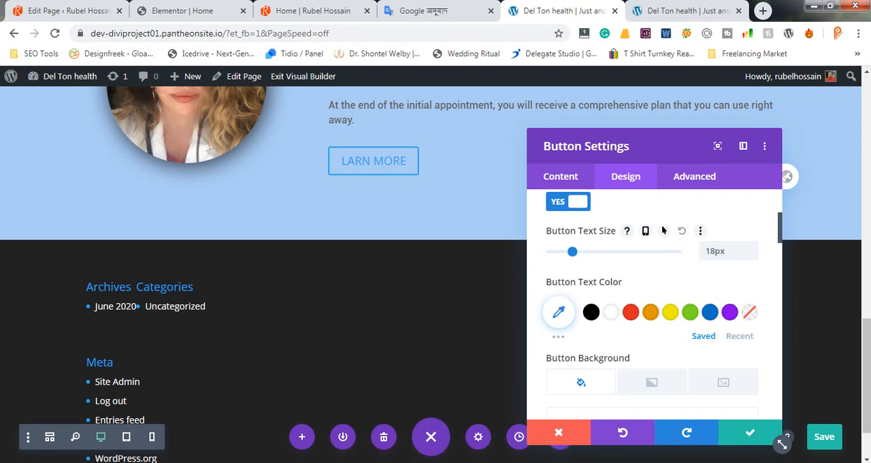
Check the button label's color in the Photoshop mockup and set the Divi button's text color to black (#000000)
scroll(667, 225, down, 1)
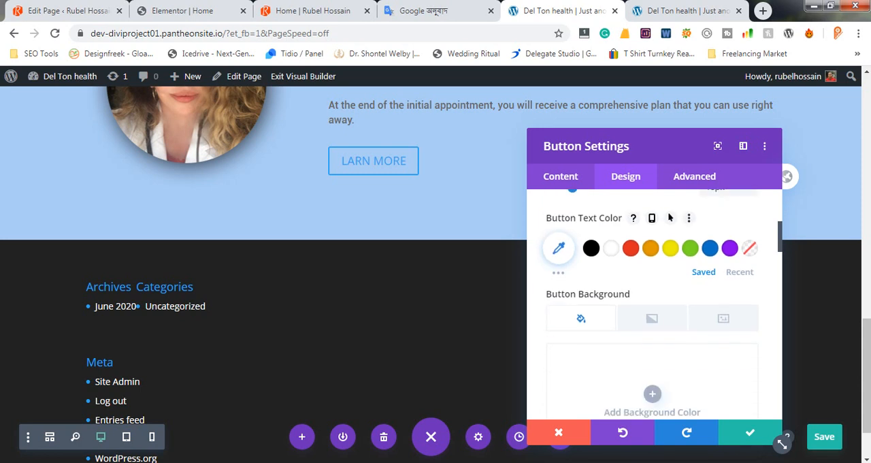
scroll(654, 306, down, 4)
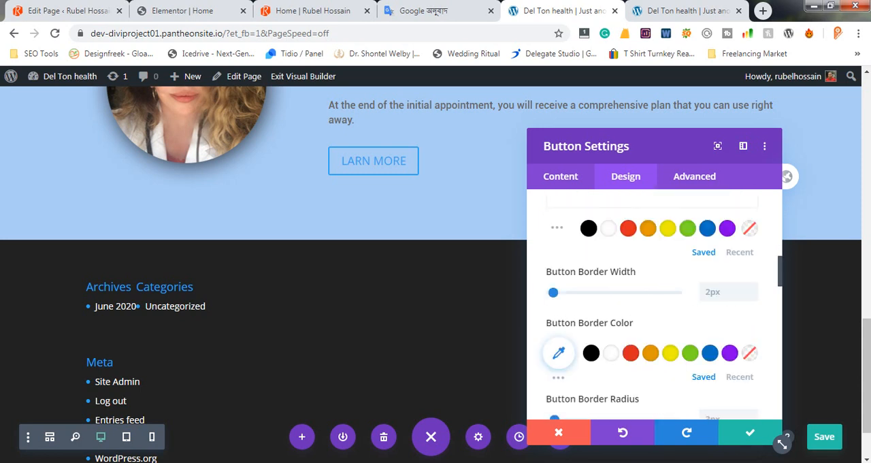
scroll(708, 272, up, 1)
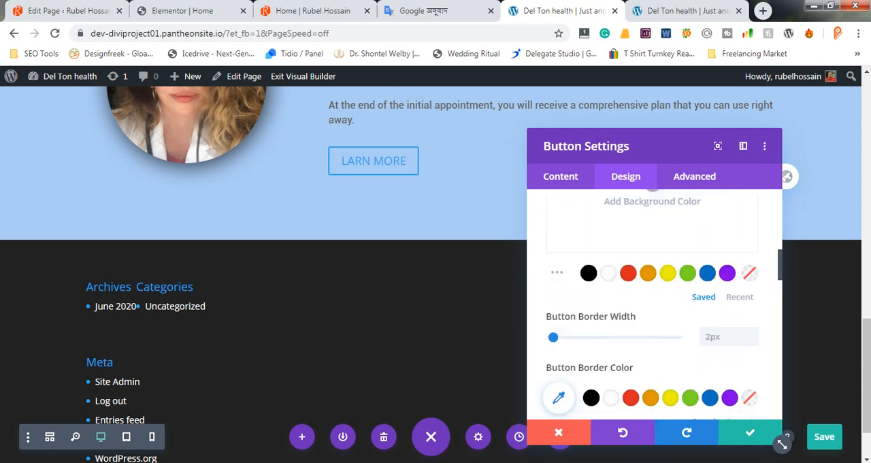
key(alt+Tab)
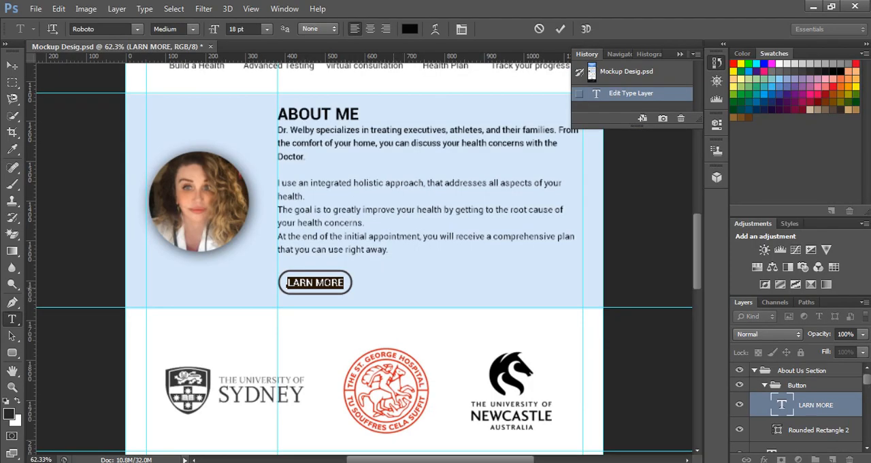
key(alt+Tab)
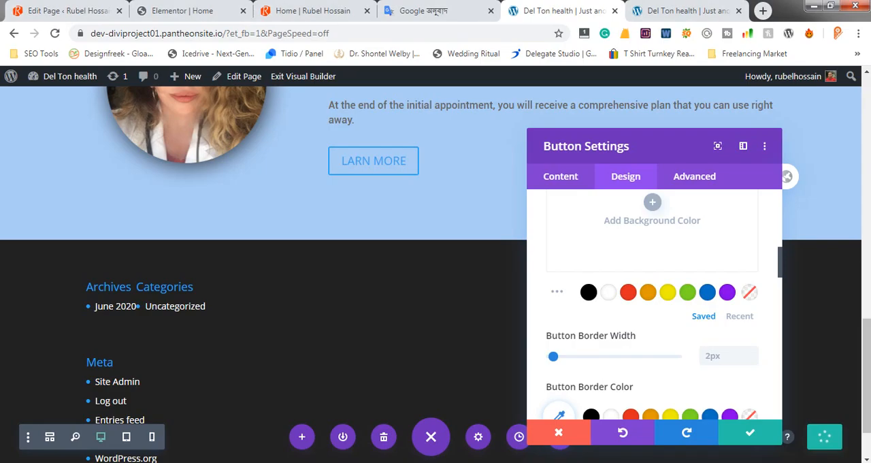
scroll(653, 307, up, 3)
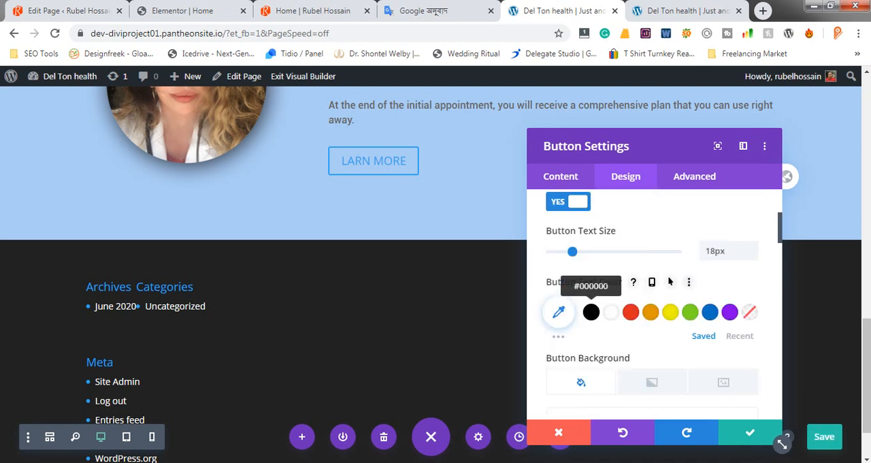
click(590, 312)
Round the LARN MORE button's corners by setting its border radius to 27px
scroll(590, 312, down, 1)
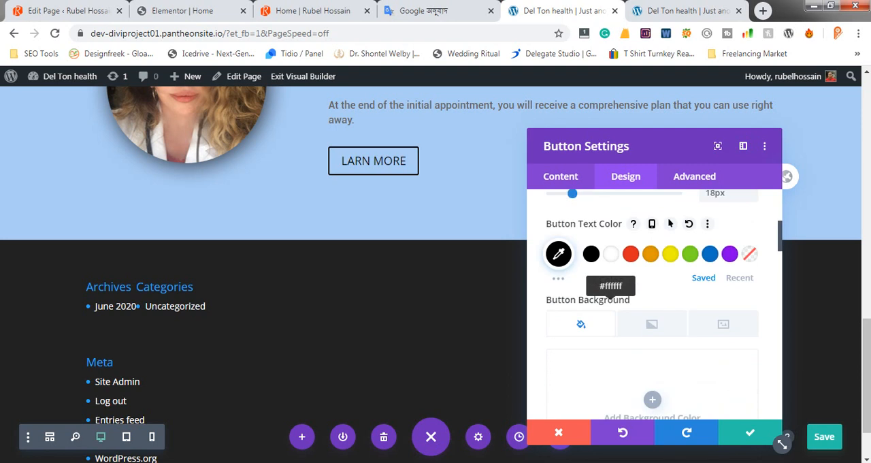
scroll(652, 306, down, 1)
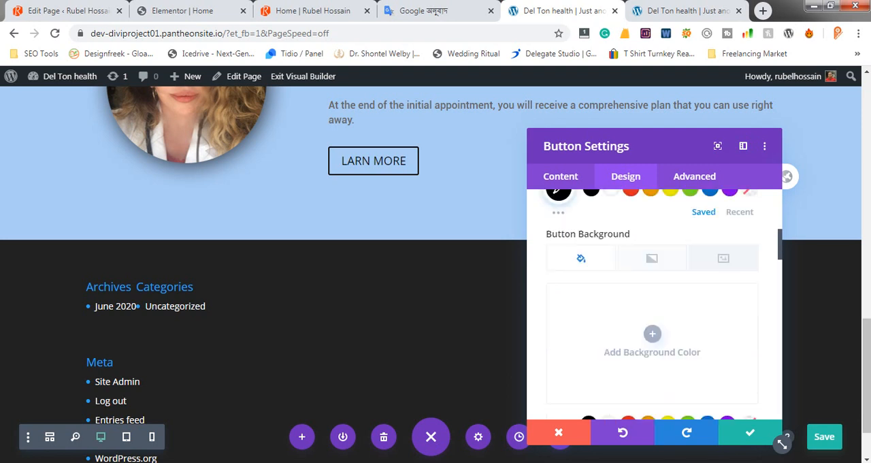
scroll(653, 306, down, 1)
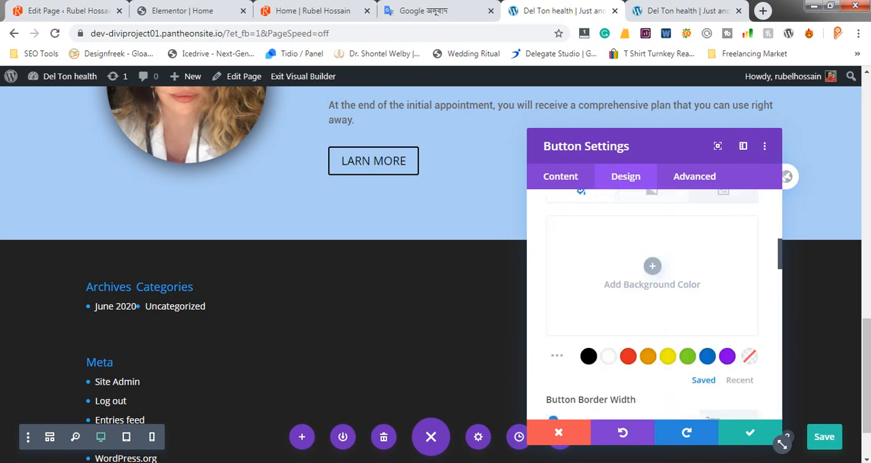
scroll(654, 307, down, 3)
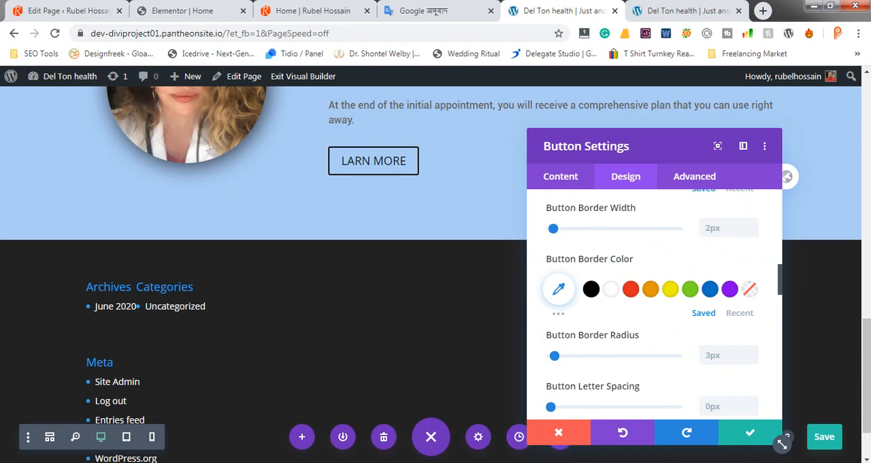
scroll(654, 306, down, 1)
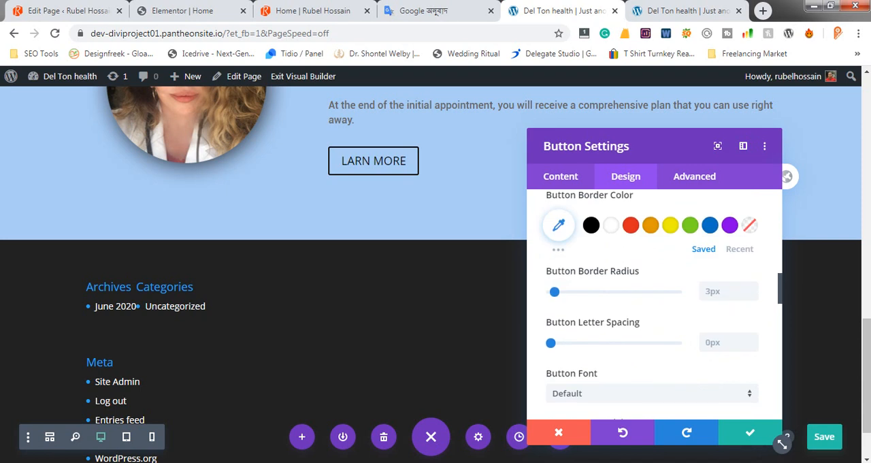
click(719, 291)
text(5)
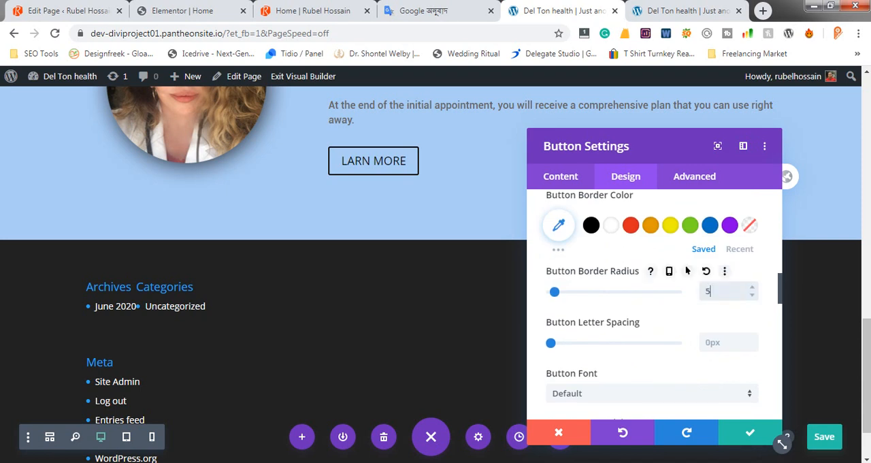
text(p16)
key(ctrl+a)
text(1)
key(ctrl+a)
text(16)
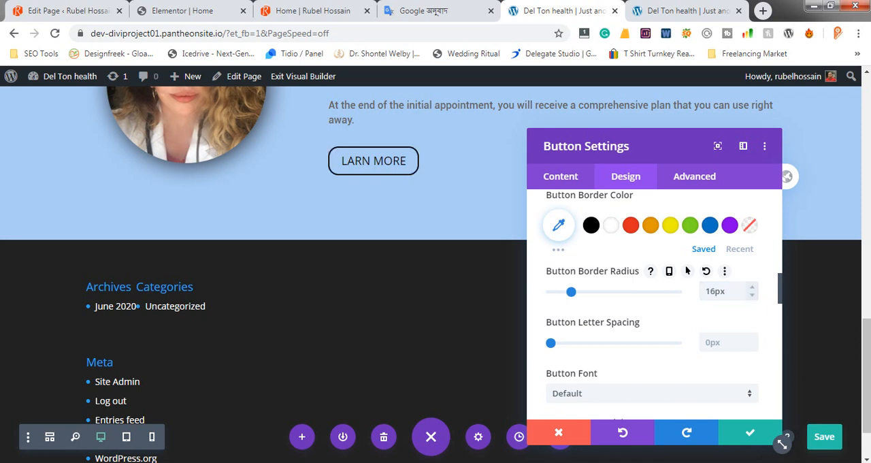
click(752, 288)
click(752, 287)
click(752, 288)
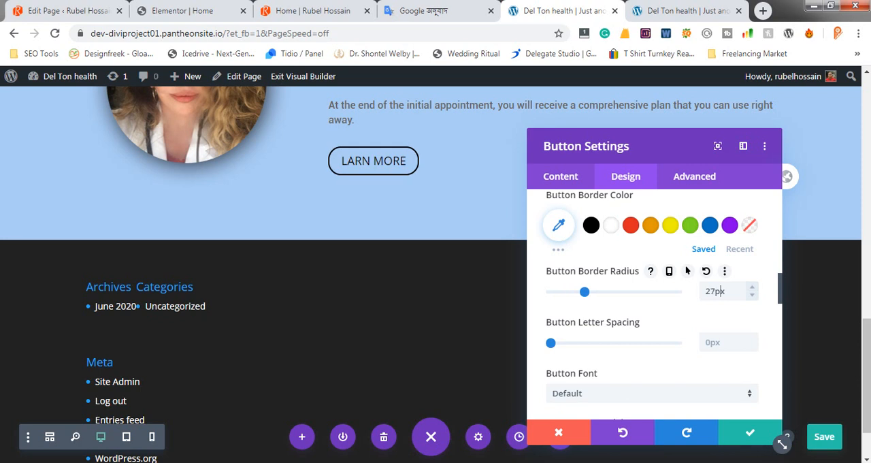
click(721, 292)
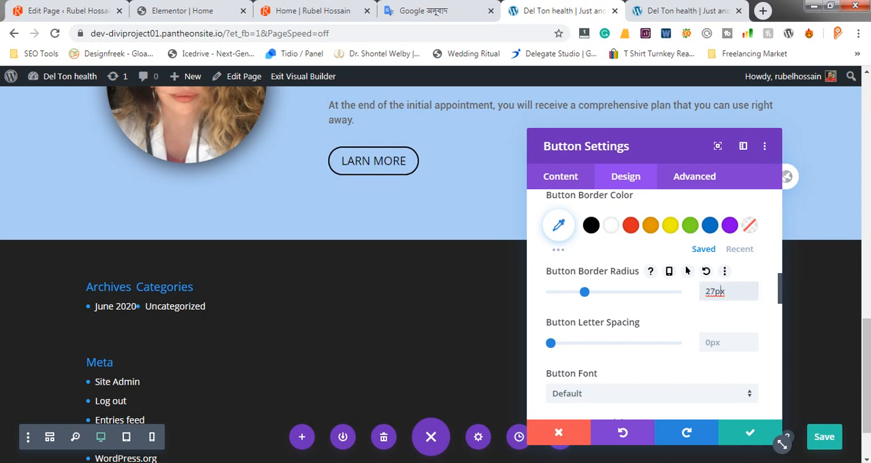
Compare the button with the Photoshop mockup, commit the mockup label's open text edit, and return to the Divi button settings
key(alt+Tab)
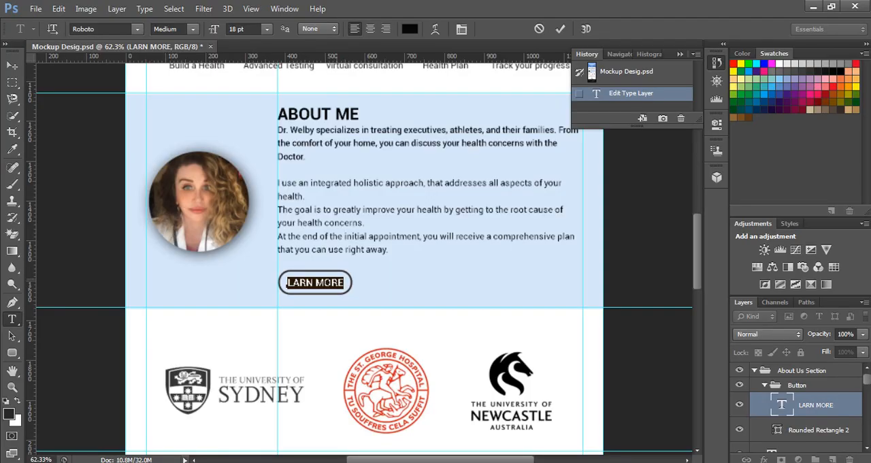
click(332, 283)
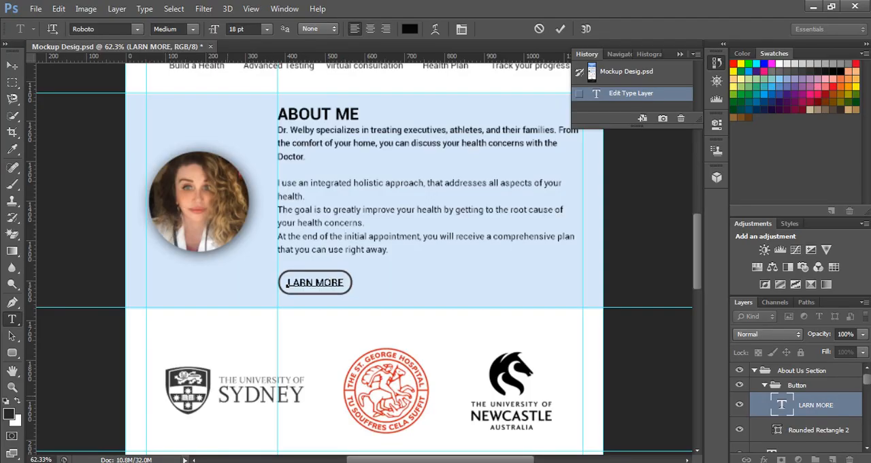
click(560, 28)
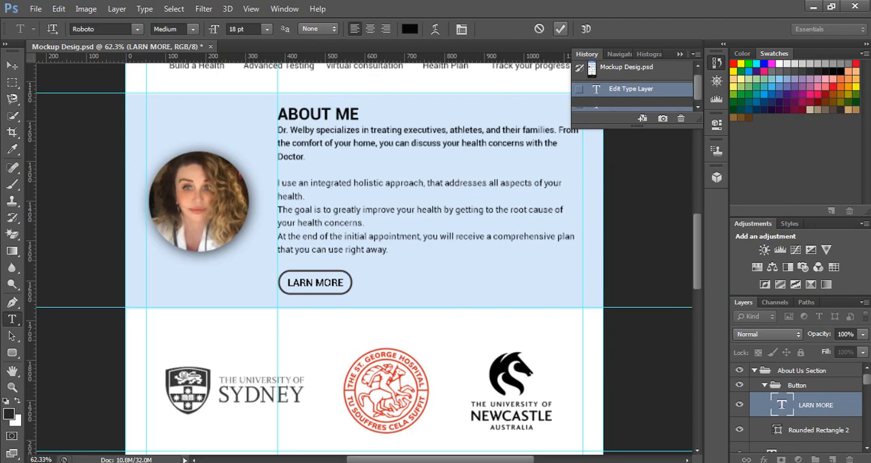
key(alt+Tab)
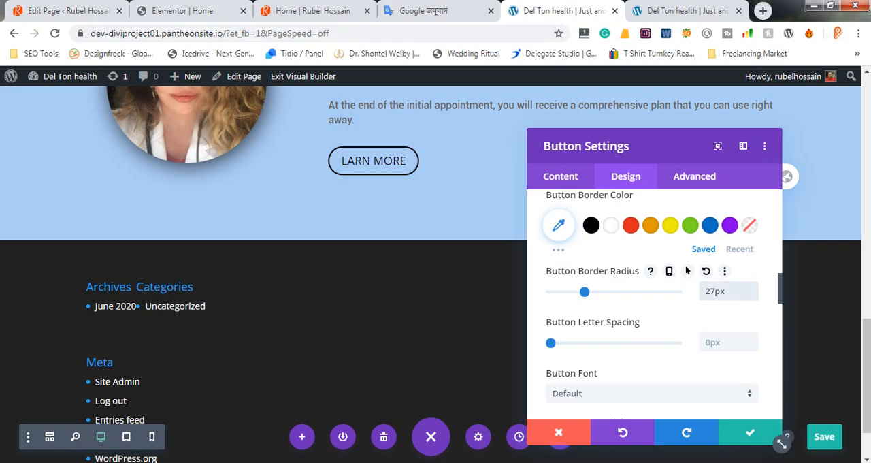
Set the LARN MORE button's font to Roboto with a Bold weight
scroll(264, 198, up, 1)
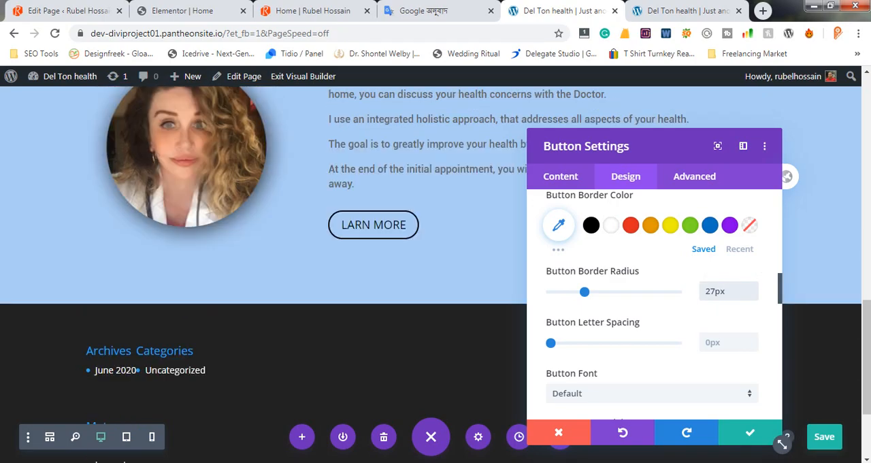
scroll(782, 443, down, 2)
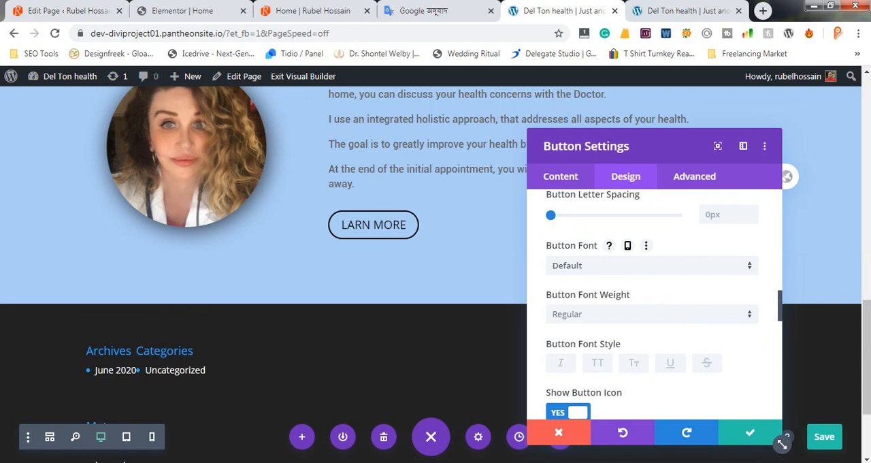
click(652, 266)
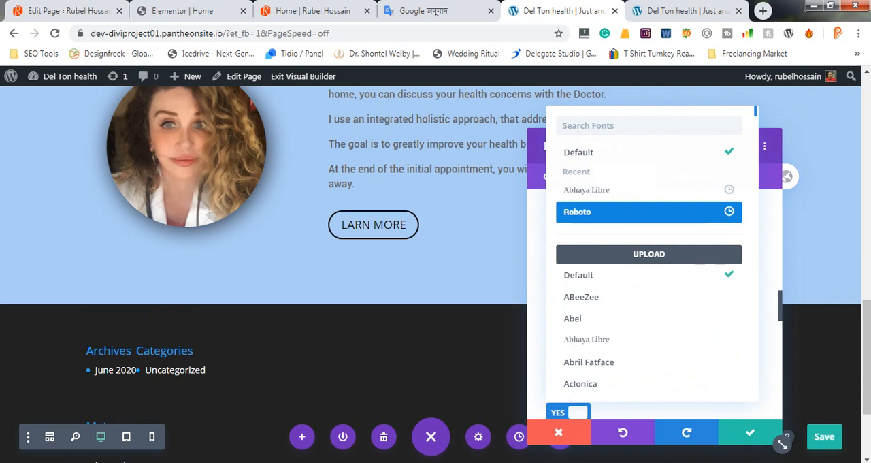
click(577, 212)
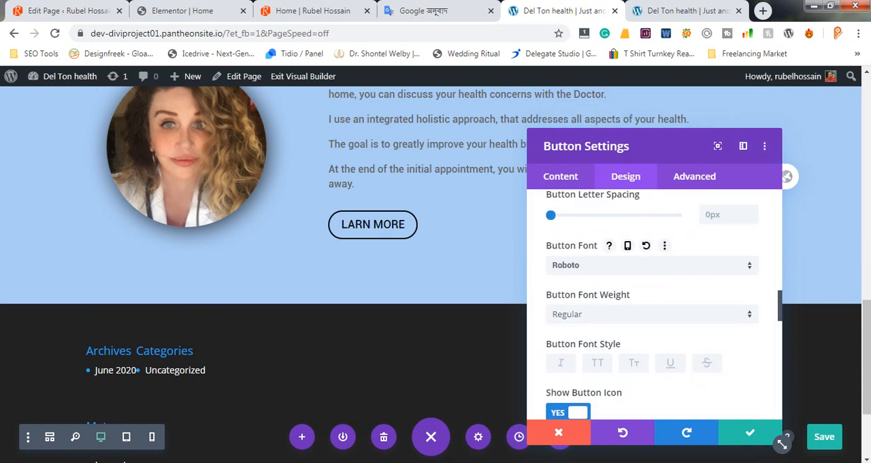
click(652, 314)
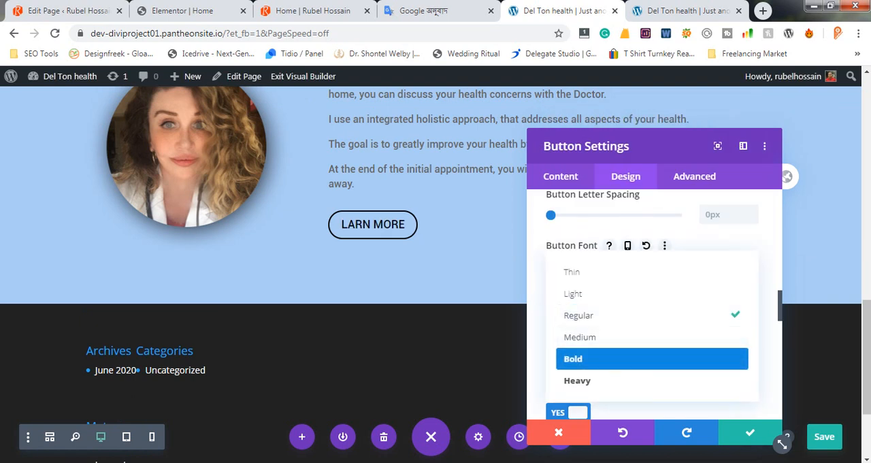
click(653, 359)
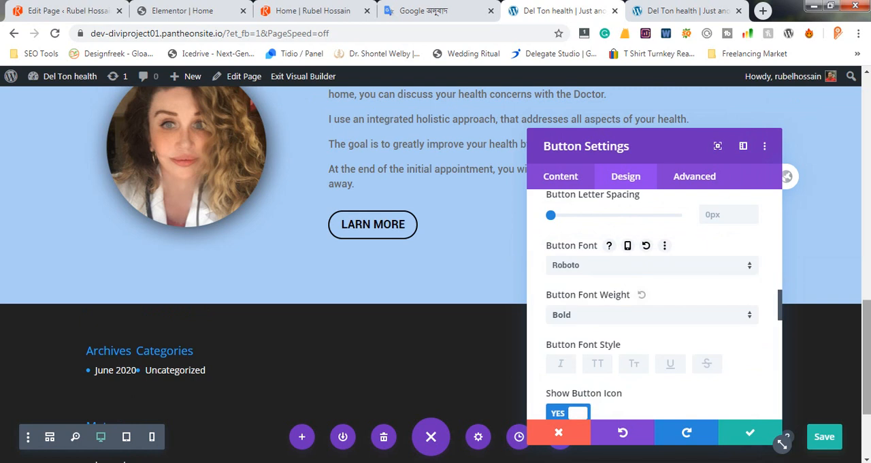
Review the button's font style and icon options, and its link URL and link target settings
scroll(652, 306, down, 1)
scroll(652, 306, down, 1)
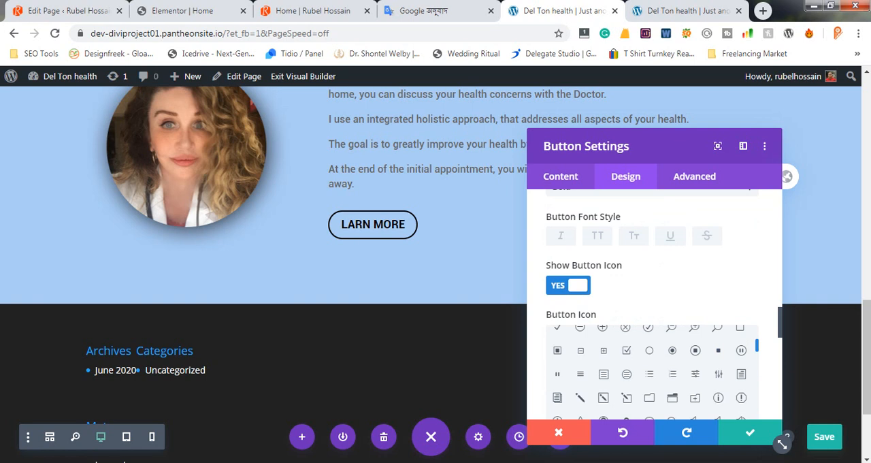
scroll(652, 306, up, 2)
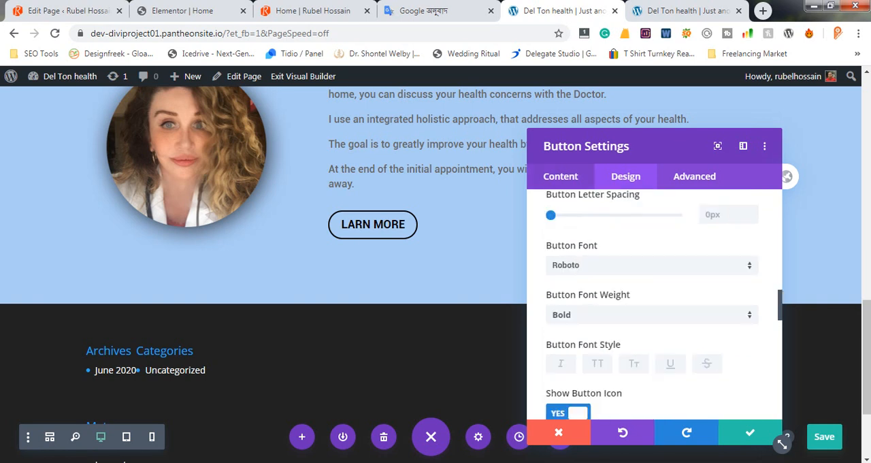
scroll(652, 306, up, 1)
click(561, 176)
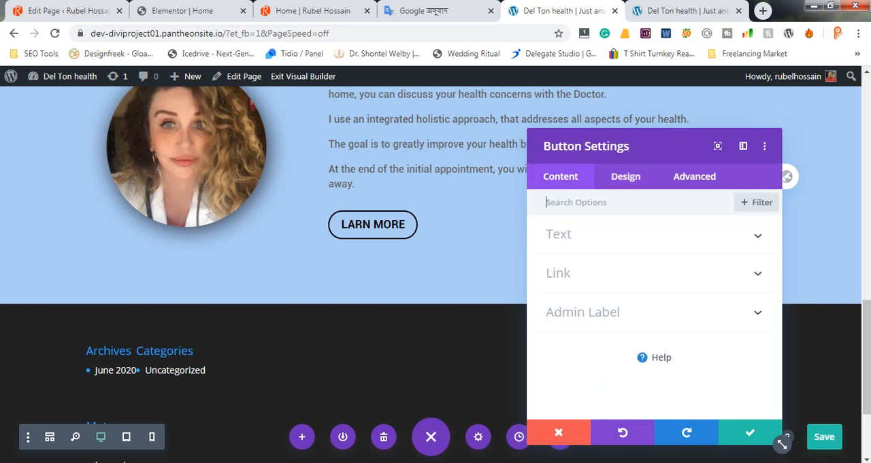
click(559, 273)
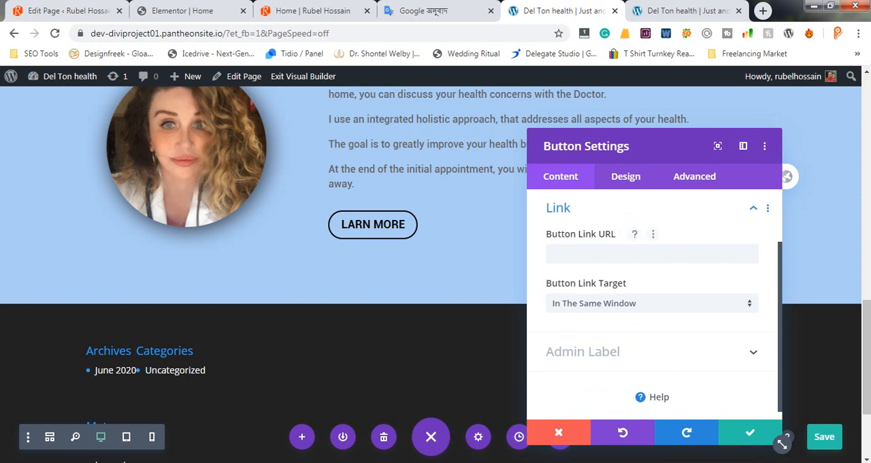
scroll(652, 299, down, 1)
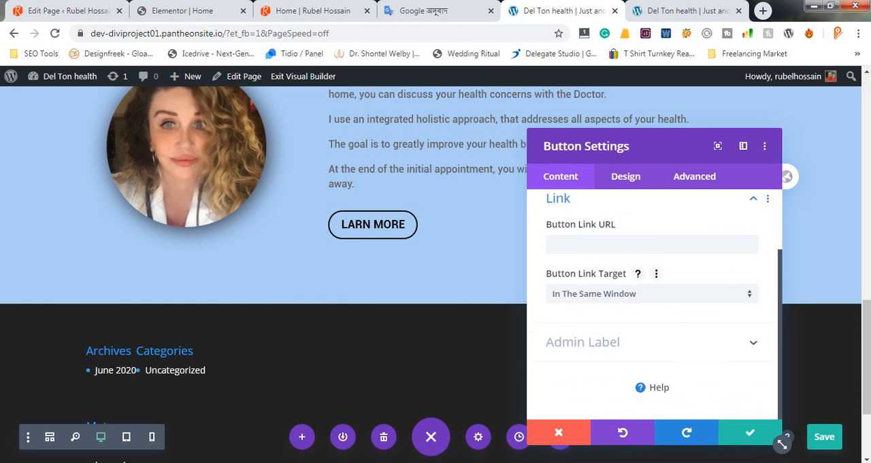
scroll(652, 299, up, 5)
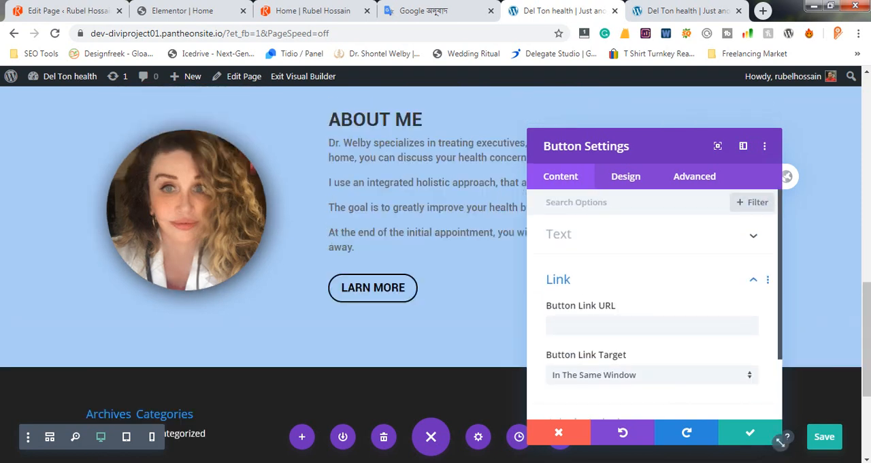
Accept the button settings and save the page in the visual builder
click(750, 433)
scroll(750, 433, up, 1)
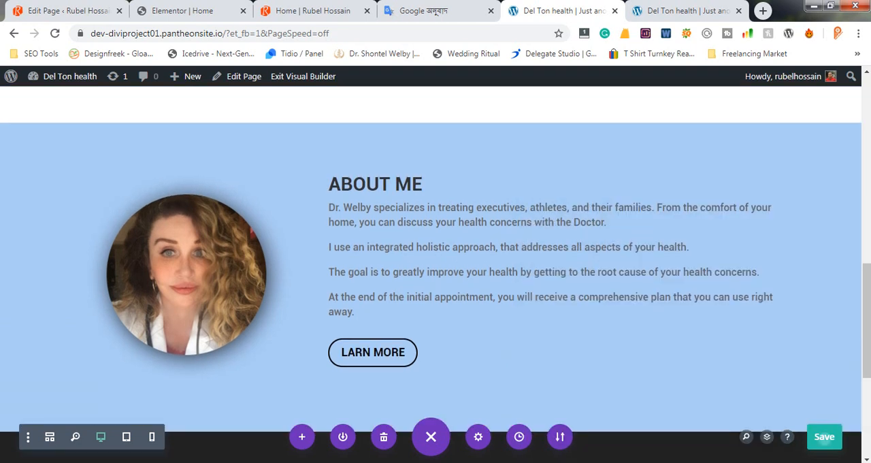
click(824, 437)
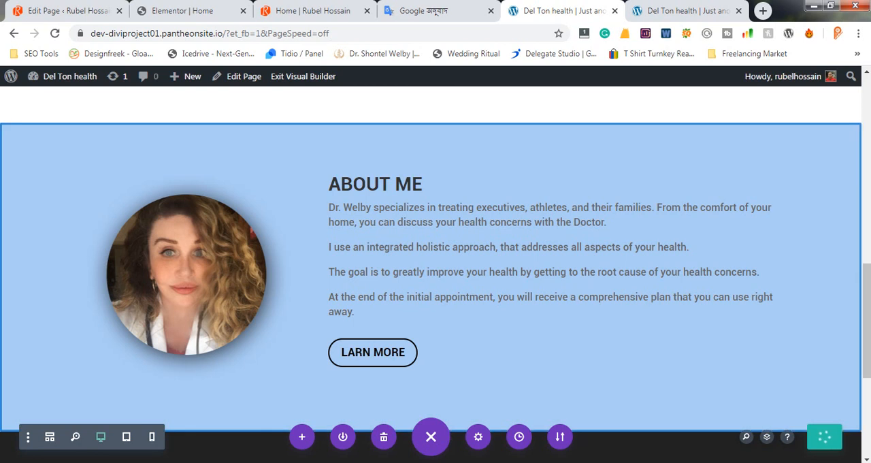
scroll(436, 259, down, 4)
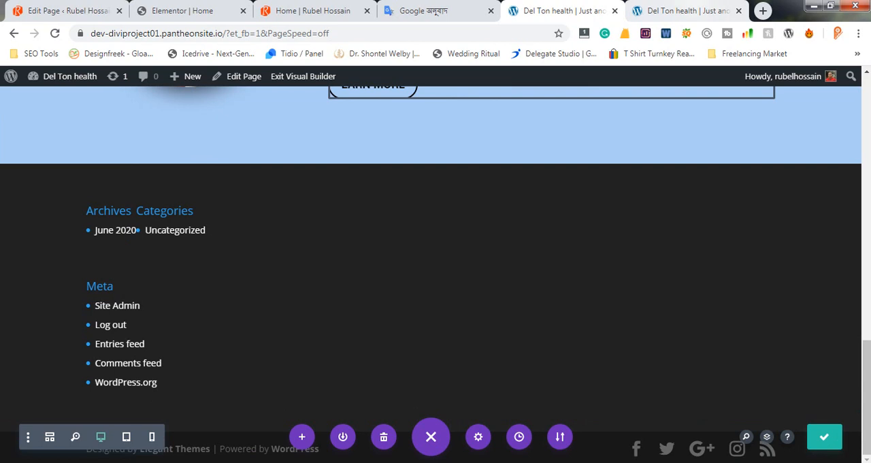
Reload the live Del Ton health page and examine the About Me section, its button and the process section above
click(686, 11)
key(F5)
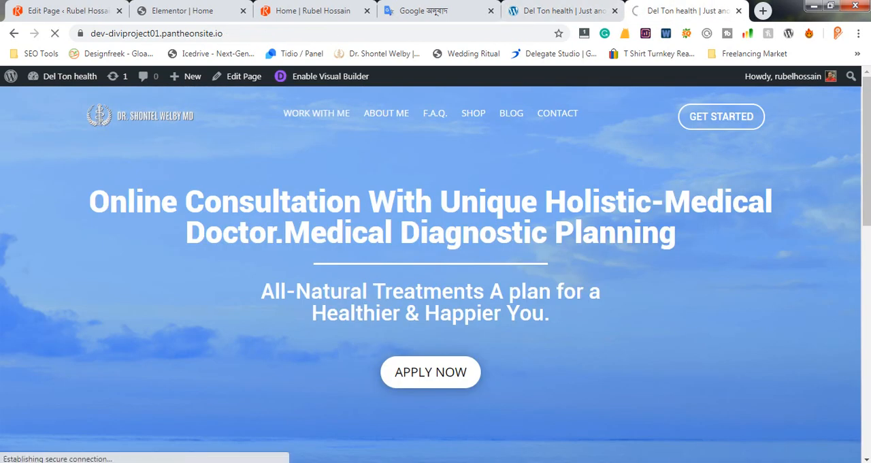
scroll(431, 272, down, 6)
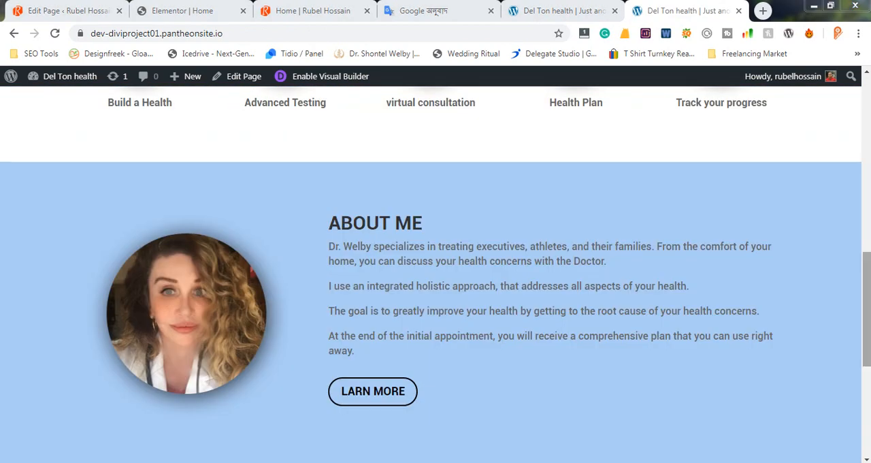
scroll(435, 272, up, 10)
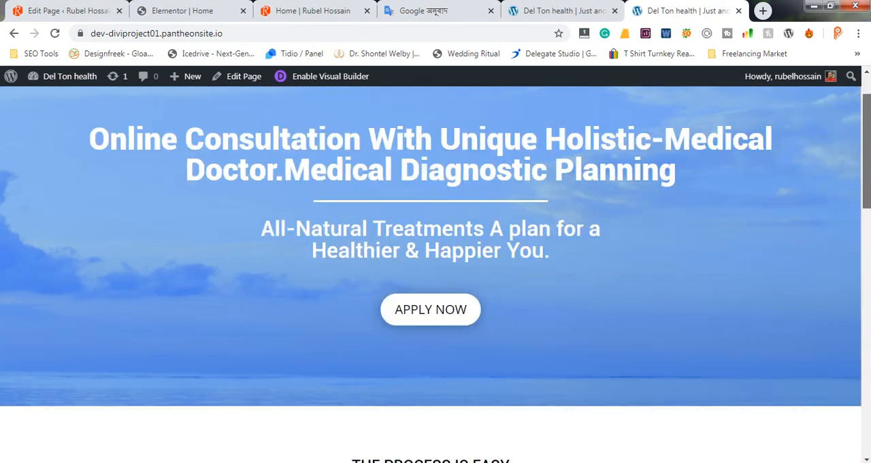
drag(868, 151, 868, 380)
scroll(436, 272, up, 3)
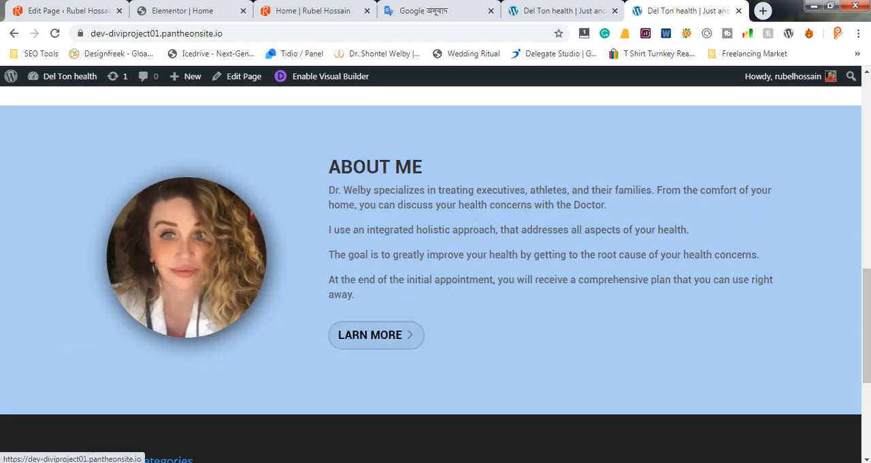
scroll(376, 334, up, 2)
scroll(436, 273, down, 2)
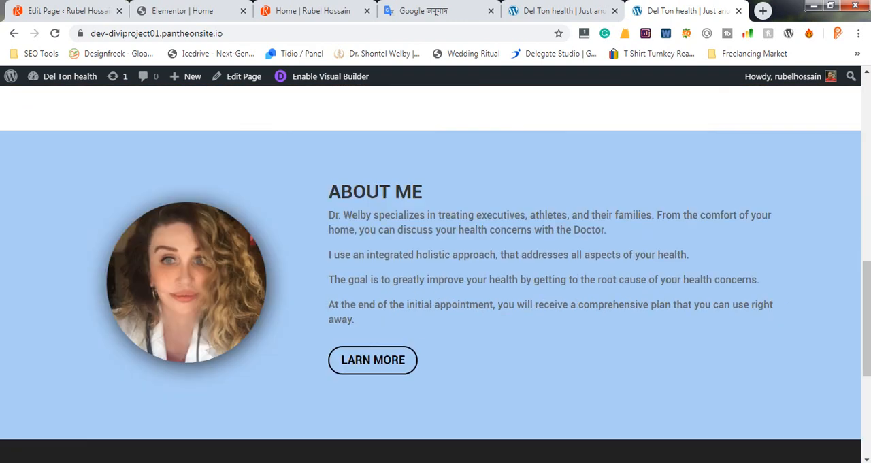
scroll(436, 272, up, 1)
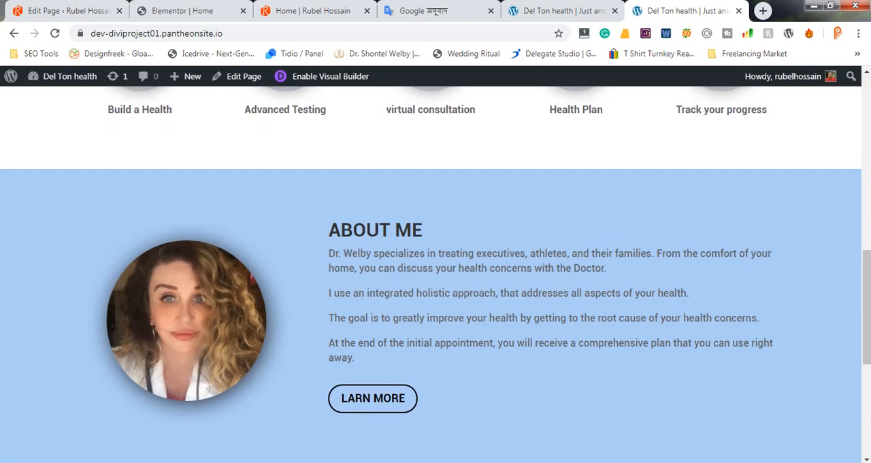
scroll(436, 272, down, 3)
scroll(436, 272, up, 3)
scroll(436, 272, up, 4)
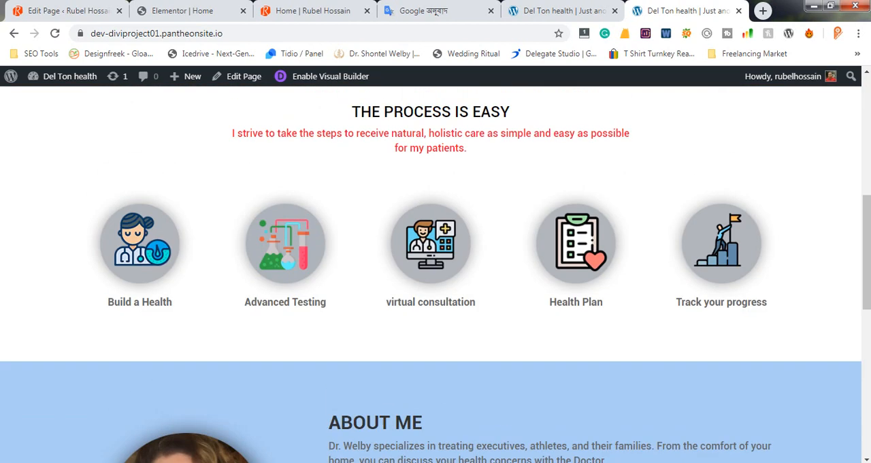
scroll(436, 273, down, 7)
Switch to the Photoshop mockup and view the logo section below the About Me section
click(311, 461)
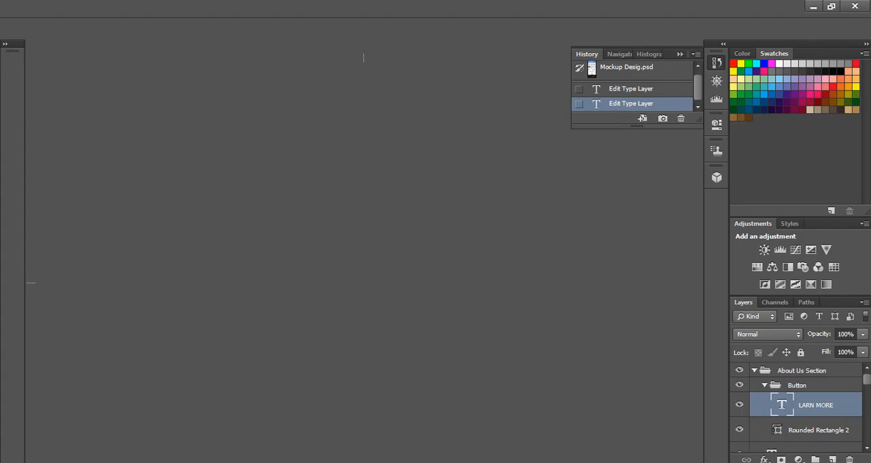
scroll(363, 299, down, 5)
scroll(363, 299, down, 3)
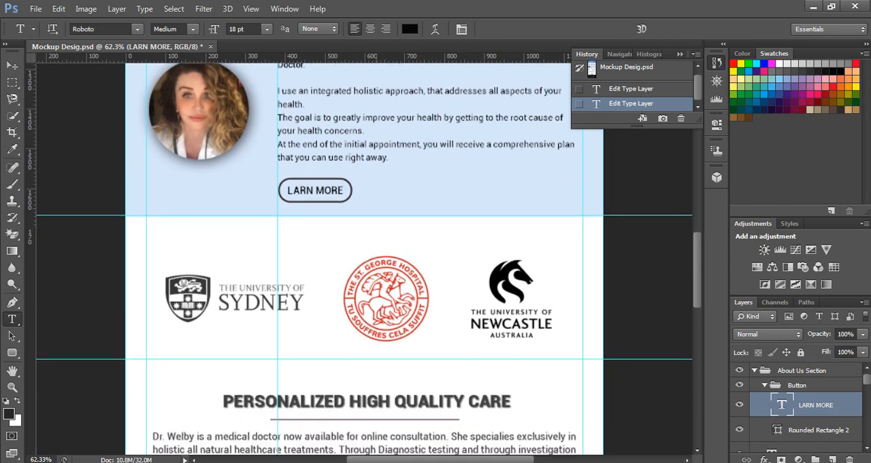